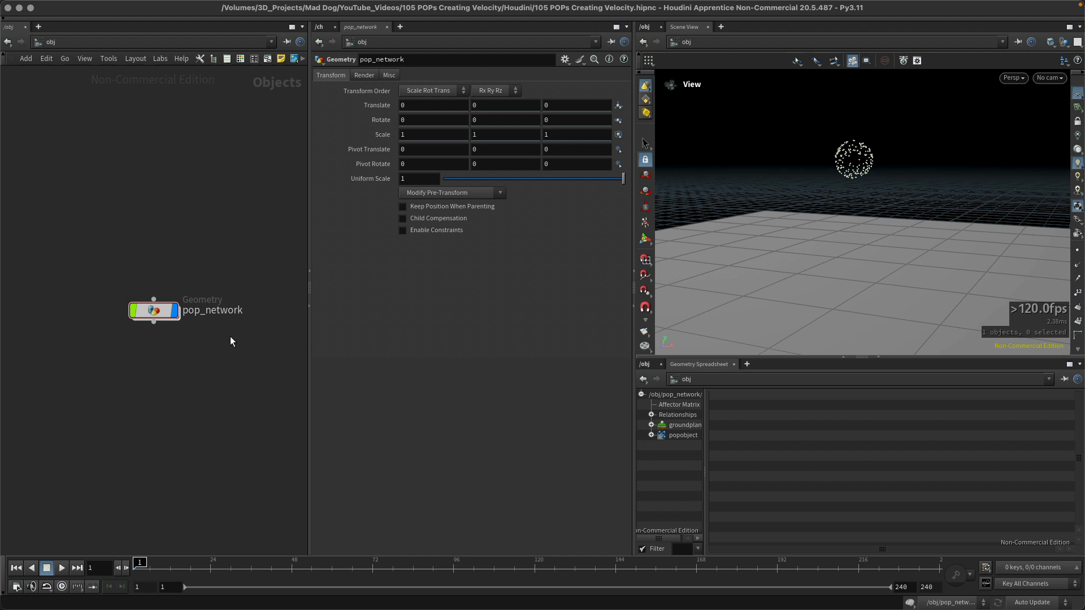
Step: Enter the popnet network inside pop_network, previewing the sphere1, transform1 and popnet outputs on the way
double_click(156, 312)
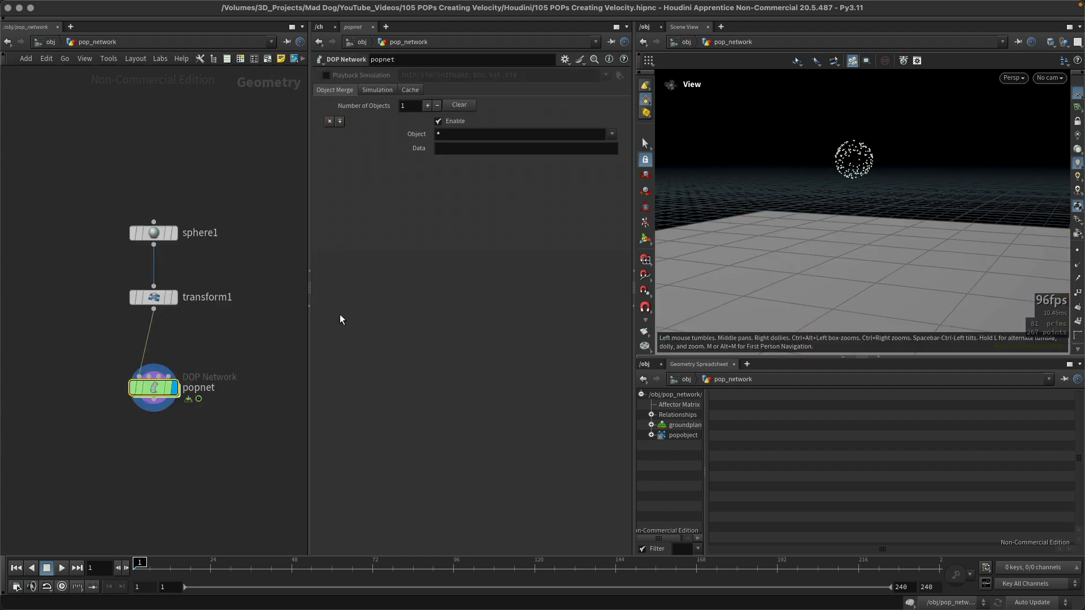
left_click(174, 232)
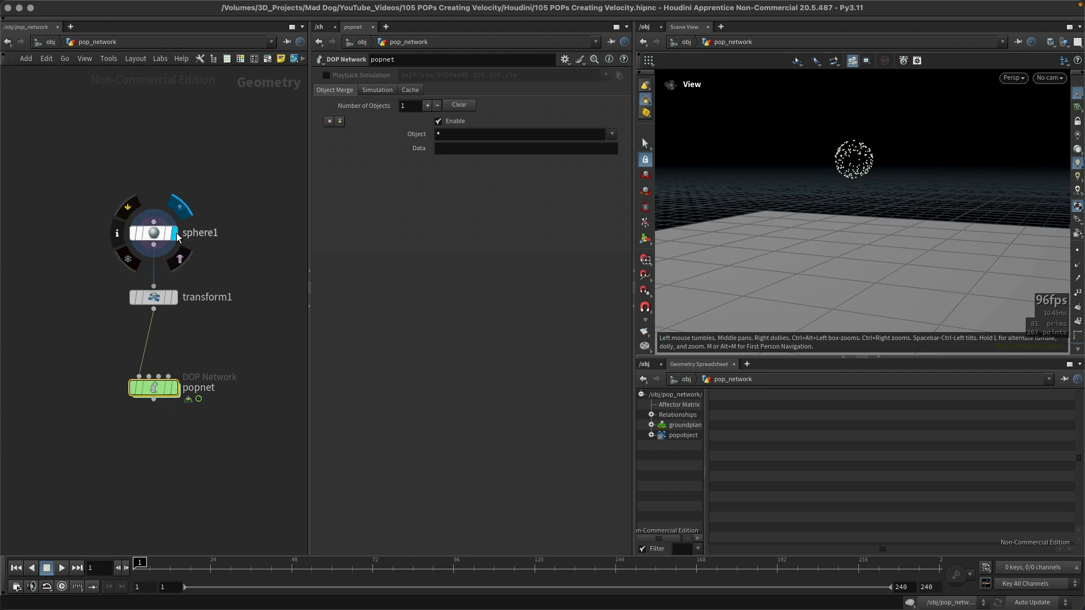
left_click(174, 296)
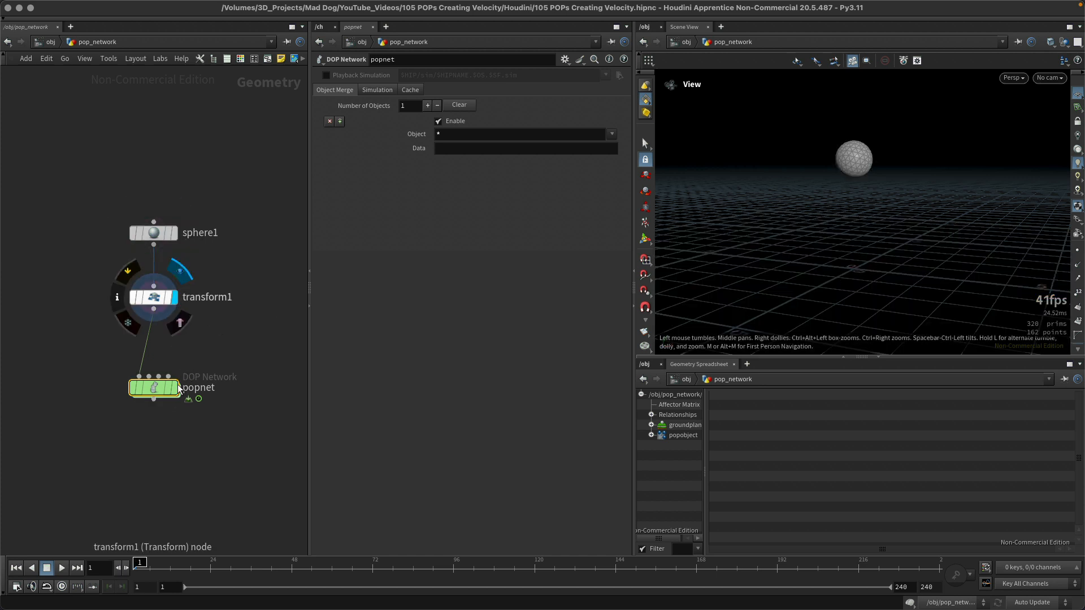
left_click(176, 388)
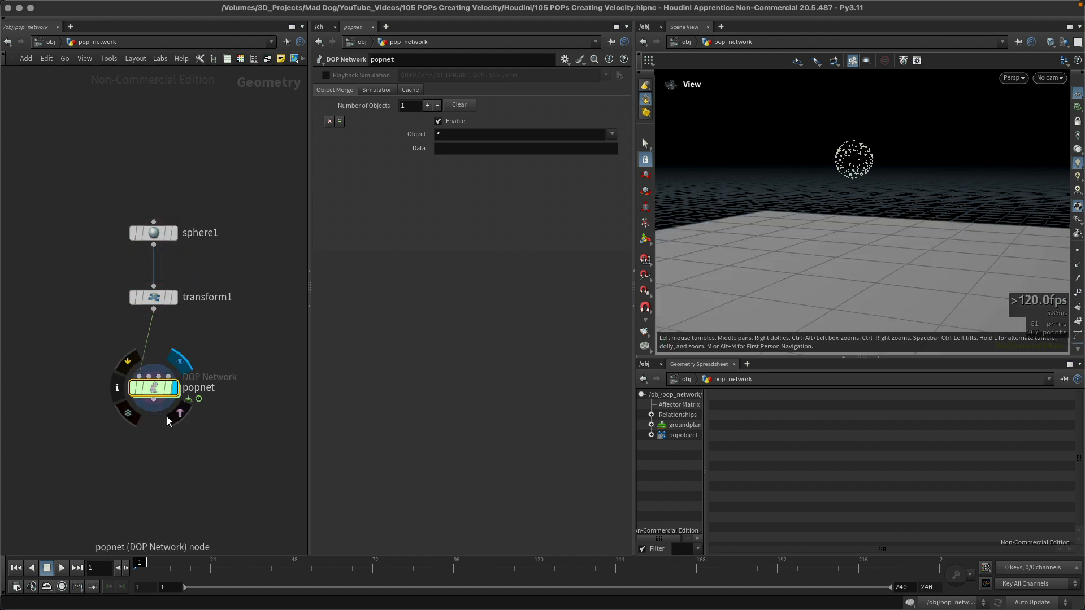
double_click(154, 388)
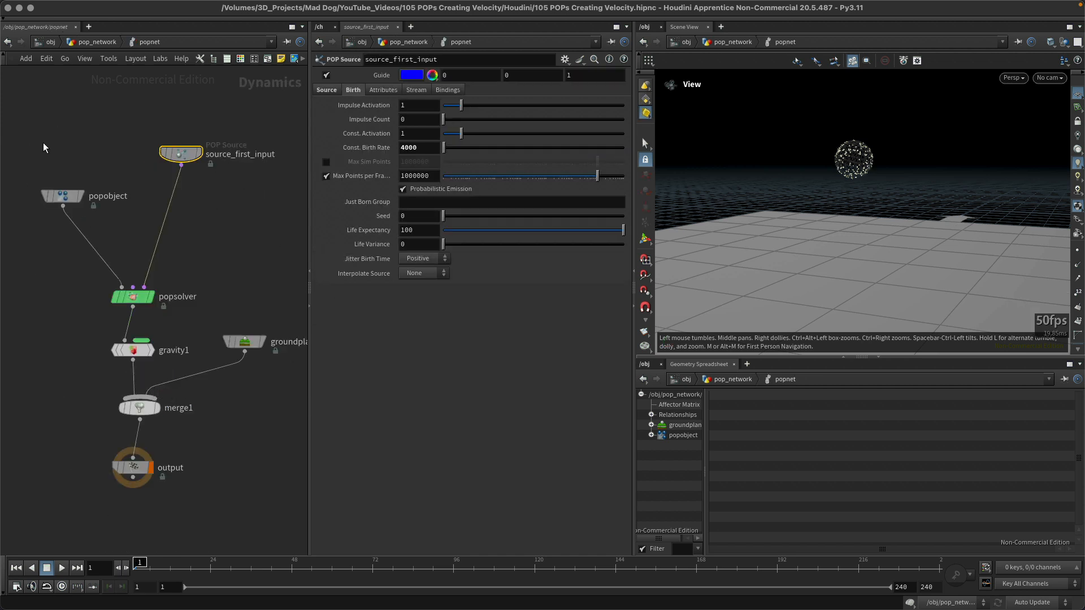
Step: Inspect the popobject, source_first_input, popsolver, gravity1 and groundplane1 nodes of the particle network
left_click_drag(43, 142, 252, 219)
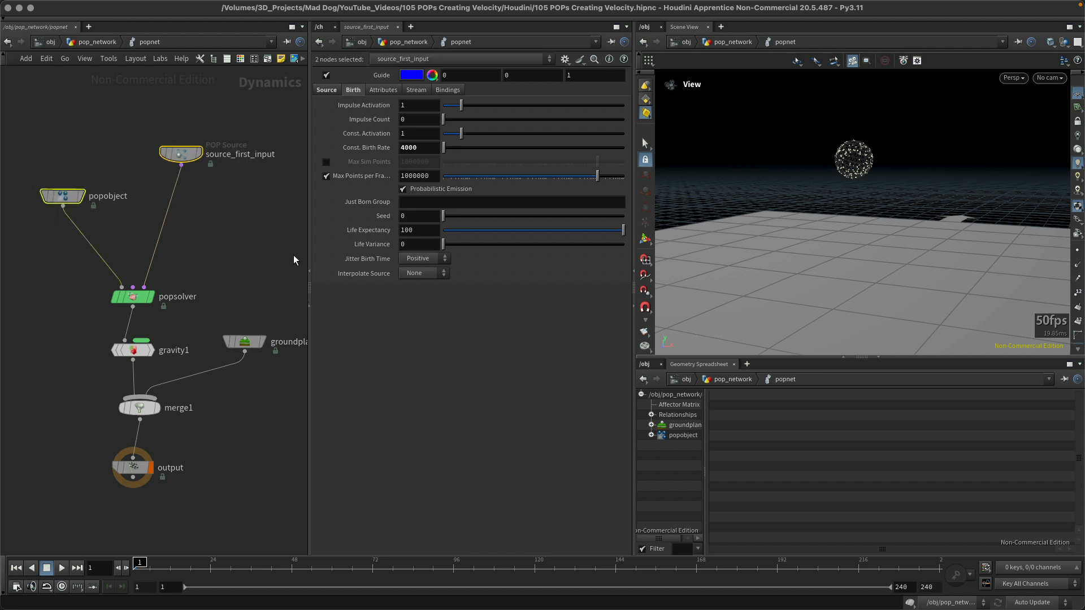
left_click_drag(73, 261, 204, 312)
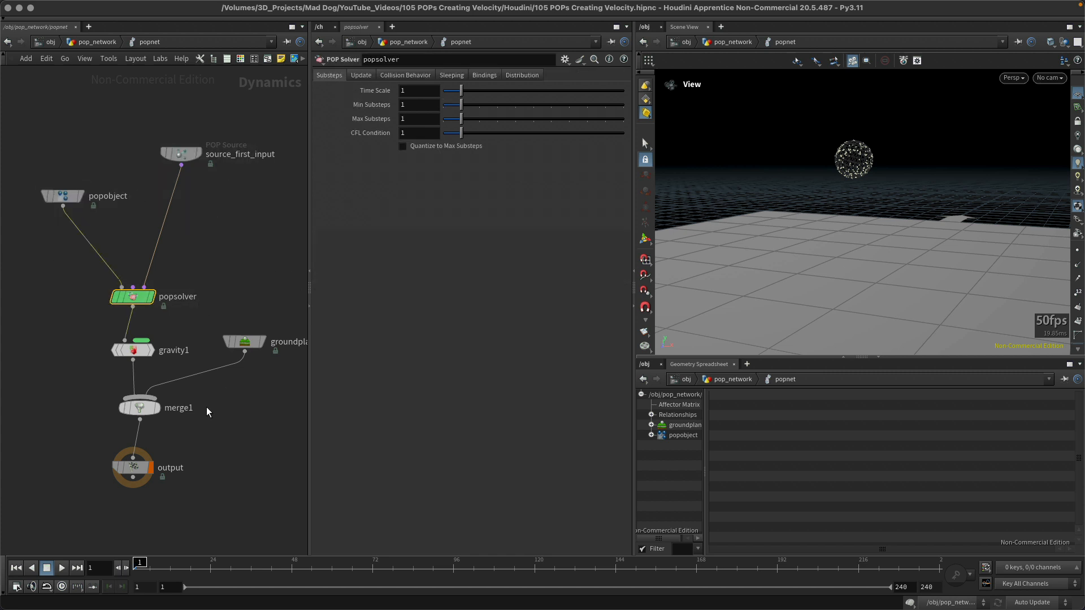
left_click(136, 350)
left_click(249, 341)
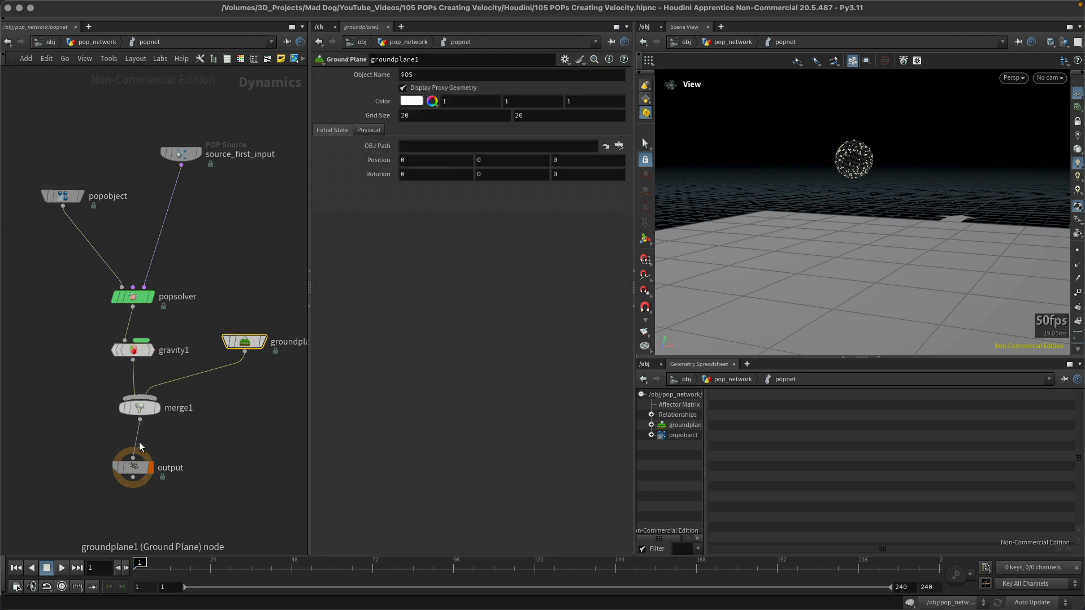
Step: Align the output node directly beneath merge1 and check its display flag
left_click_drag(137, 467, 144, 467)
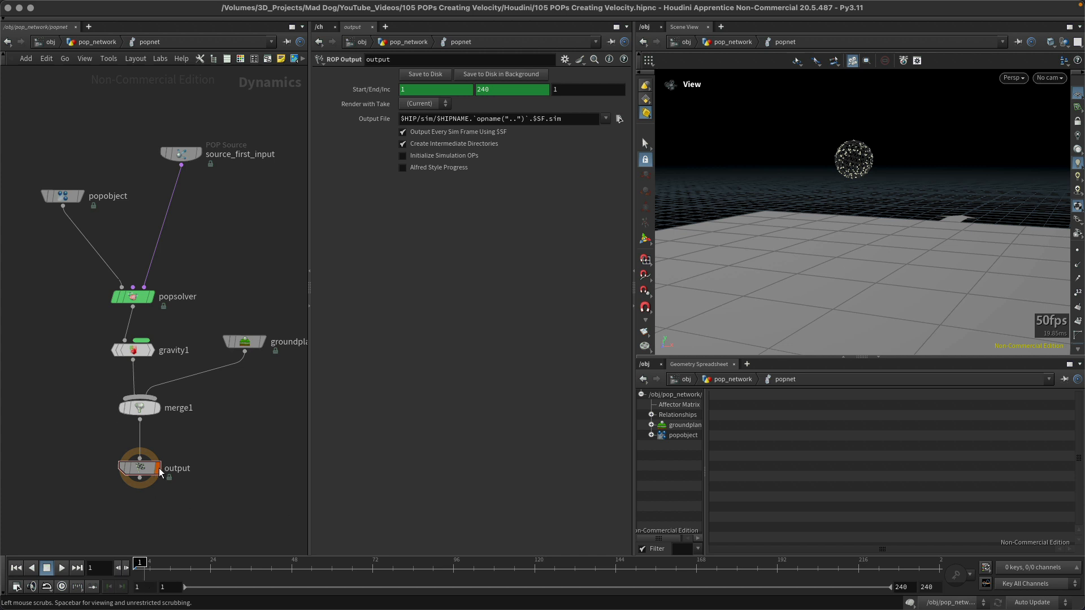
mouse_move(158, 468)
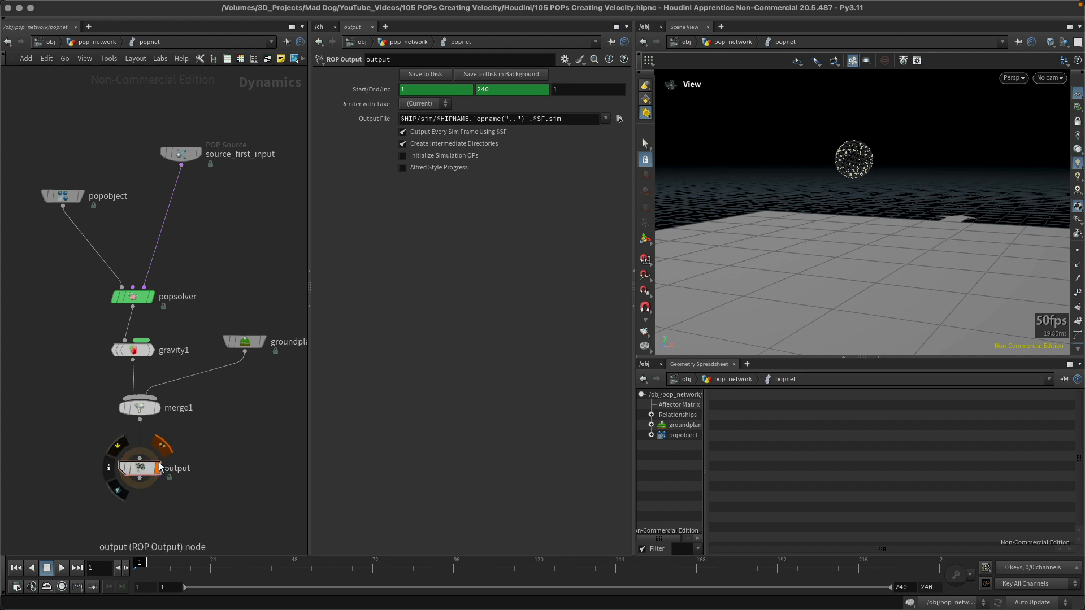
mouse_move(167, 442)
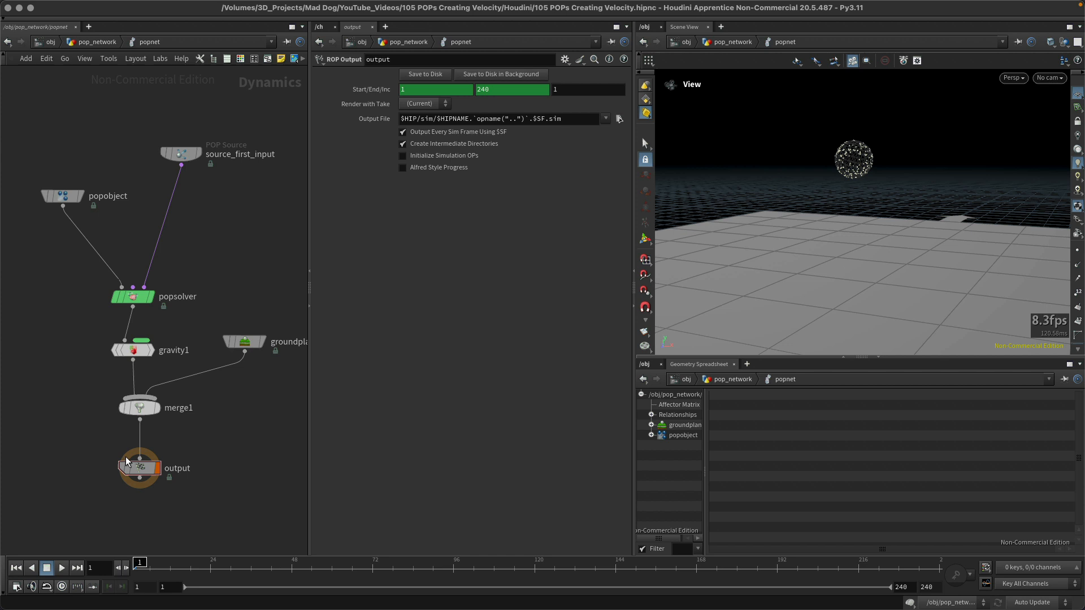
left_click_drag(21, 126, 316, 516)
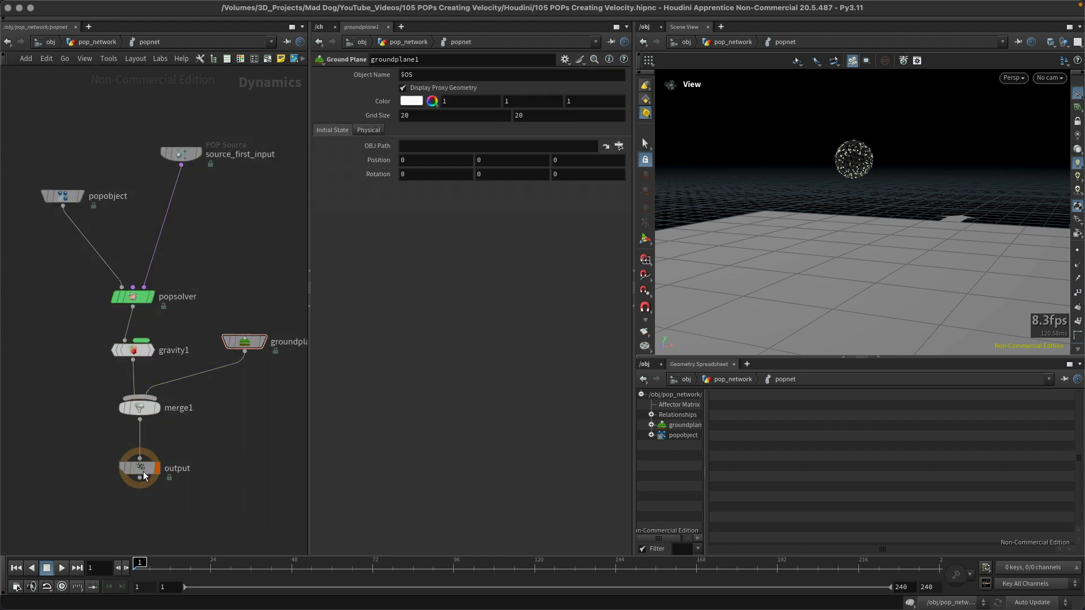
left_click(144, 474)
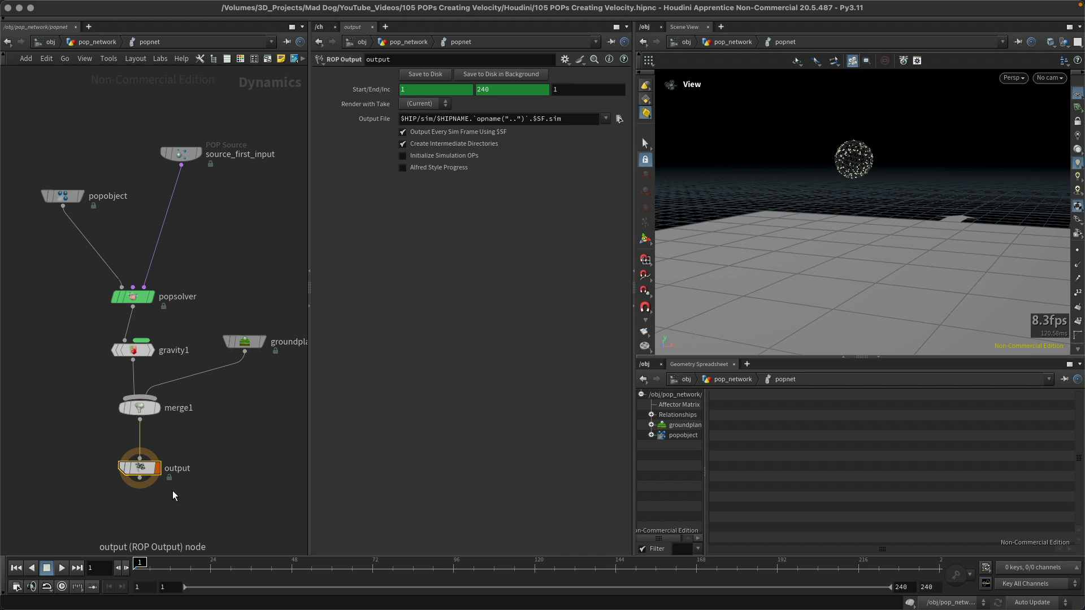
mouse_move(158, 466)
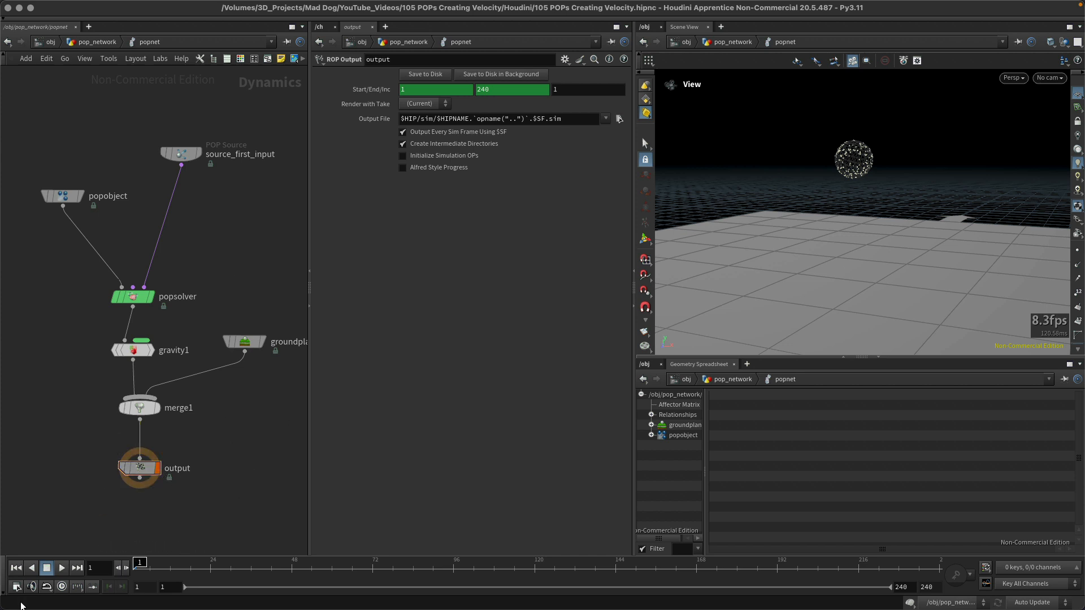
Step: Play the particle simulation forwards and backwards, view the falling particles from other angles, and return to frame 1
key("Up")
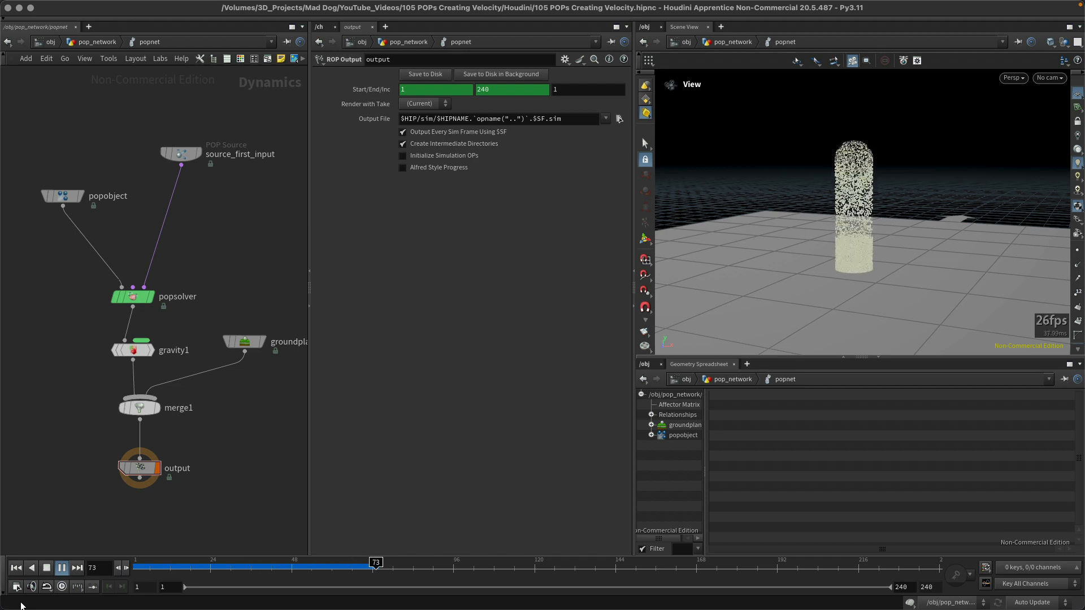
key("Down")
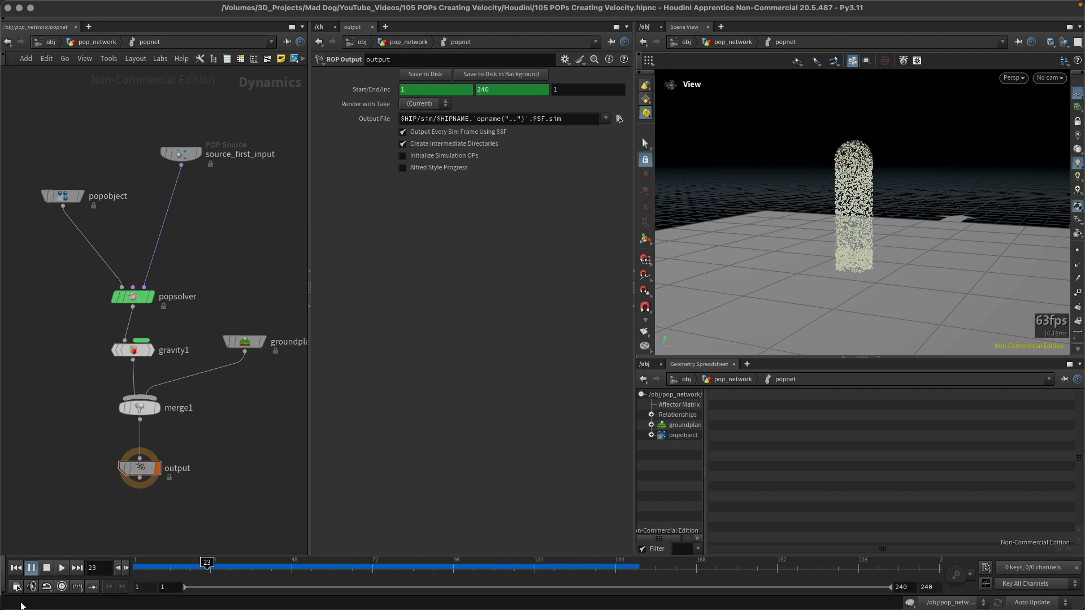
key("Up")
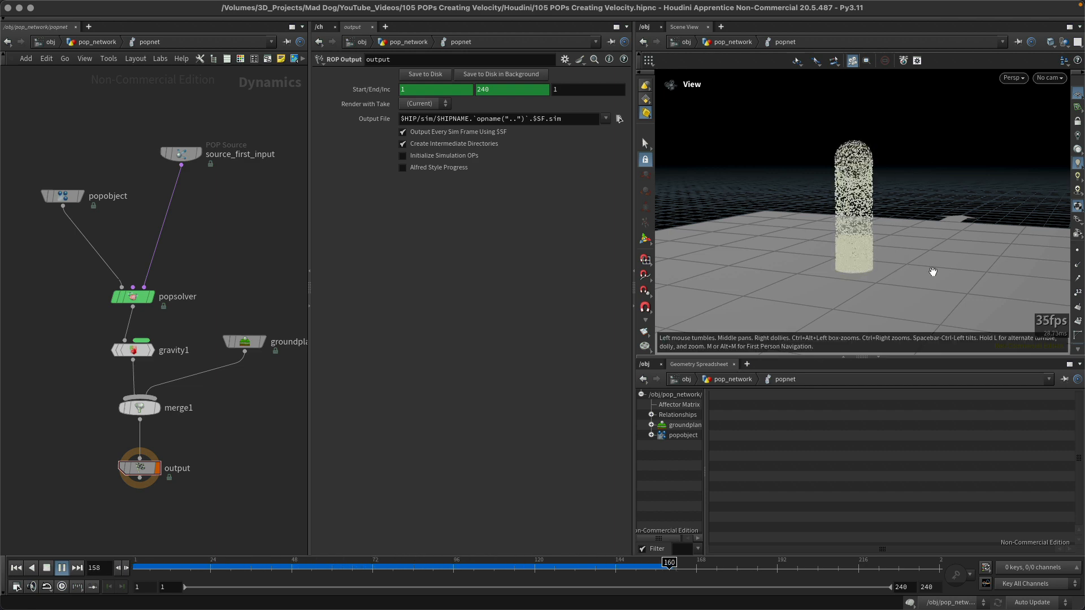
left_click_drag(932, 272, 853, 260)
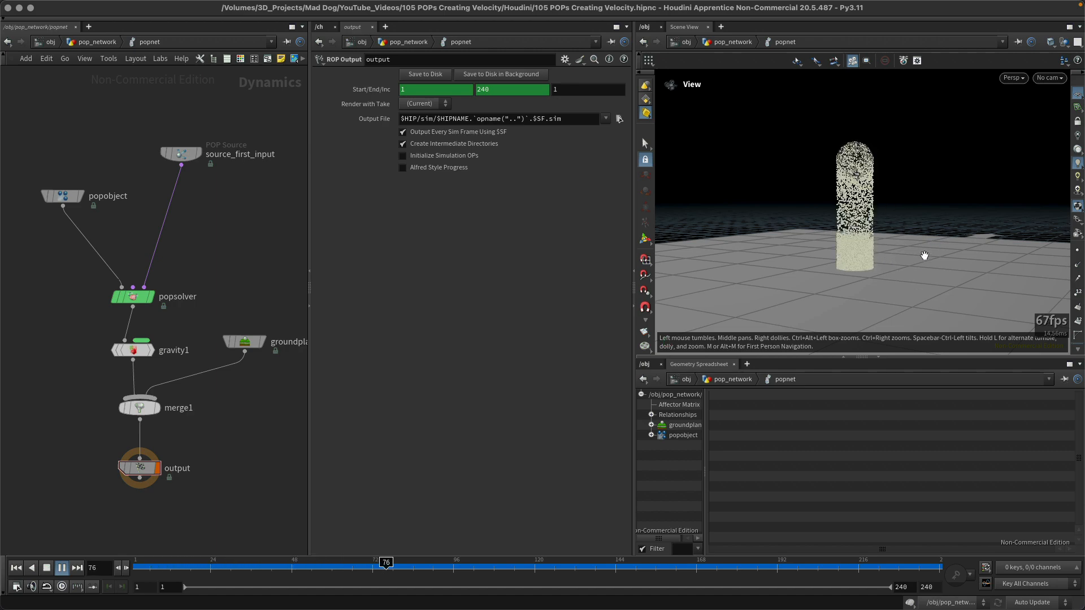
right_click_drag(922, 254, 887, 234)
left_click_drag(887, 234, 1022, 228)
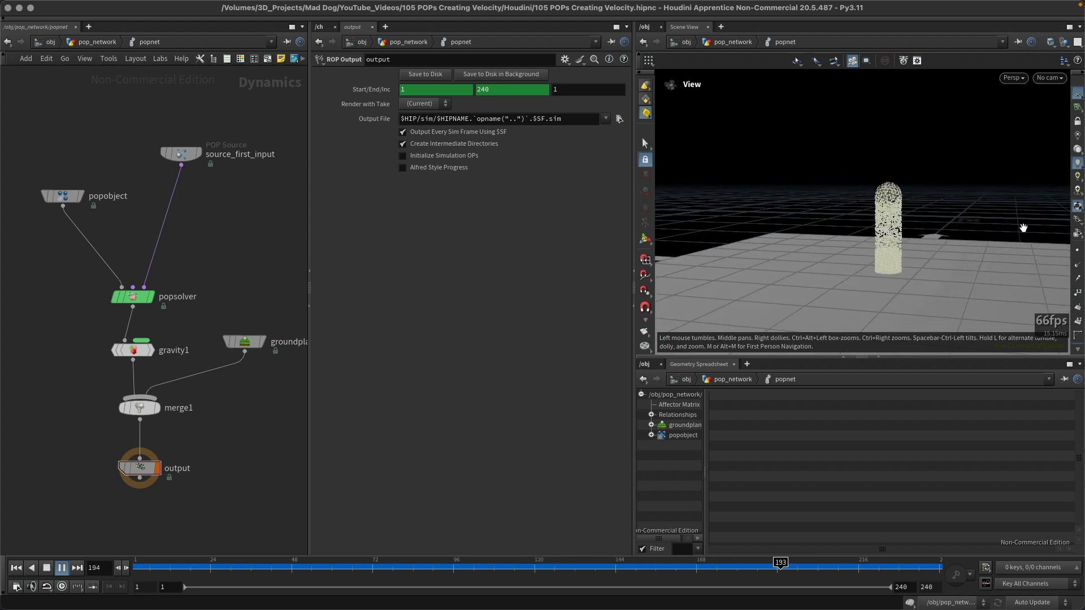
middle_click_drag(1022, 228, 897, 229)
key("ctrl+Up")
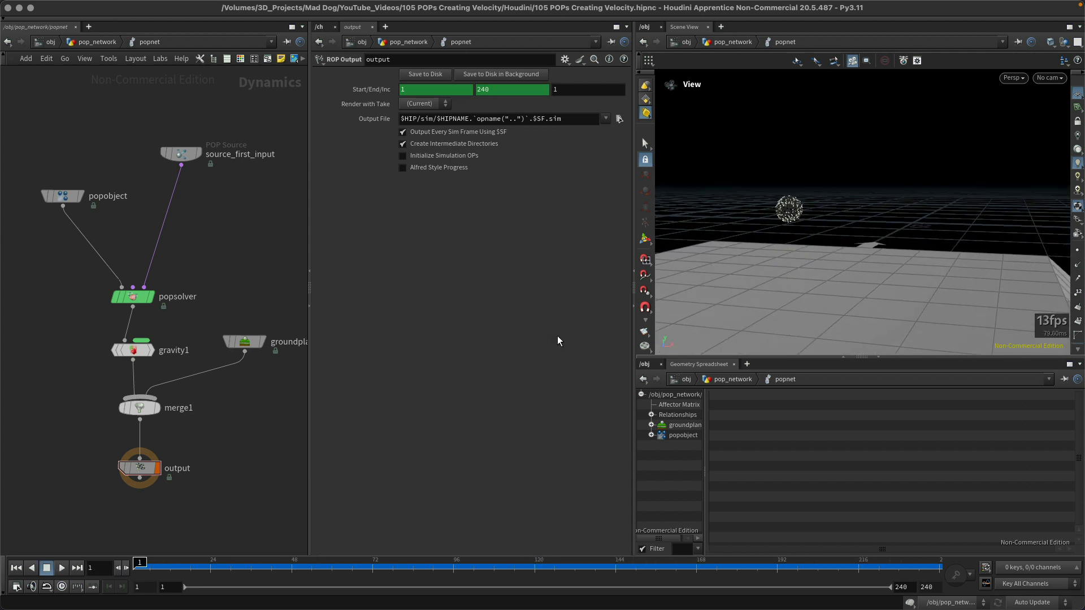
Step: Save the scene file and bypass the gravity1 force node
key("ctrl+s")
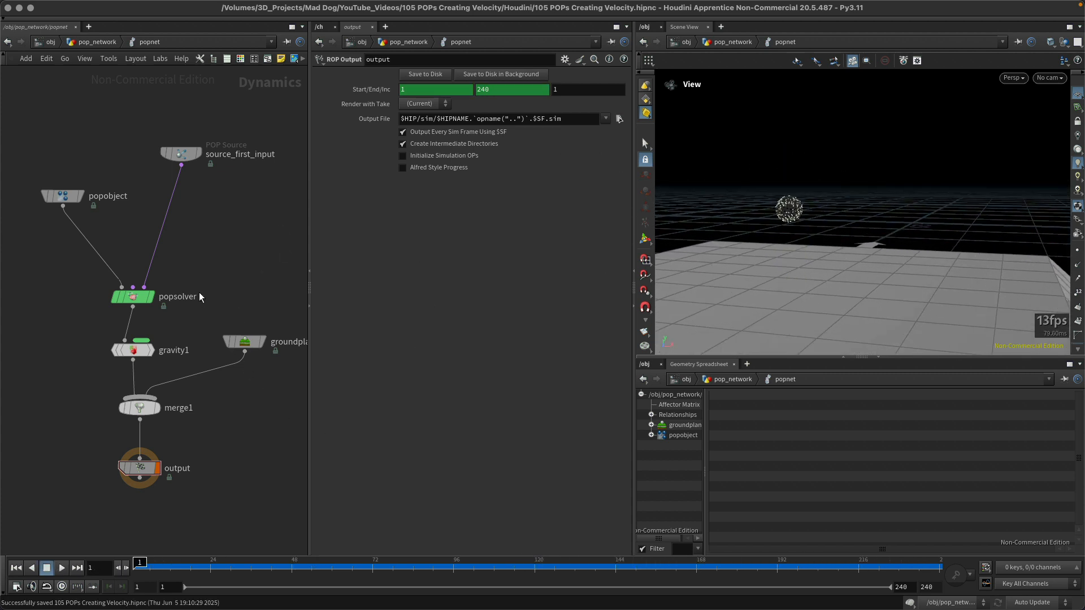
left_click(133, 350)
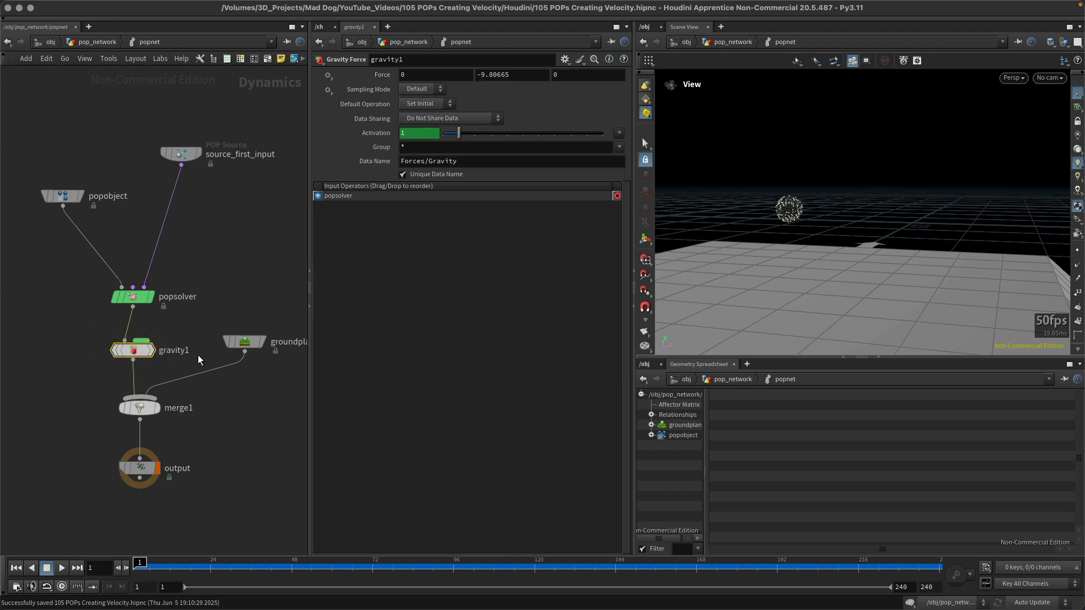
key("q")
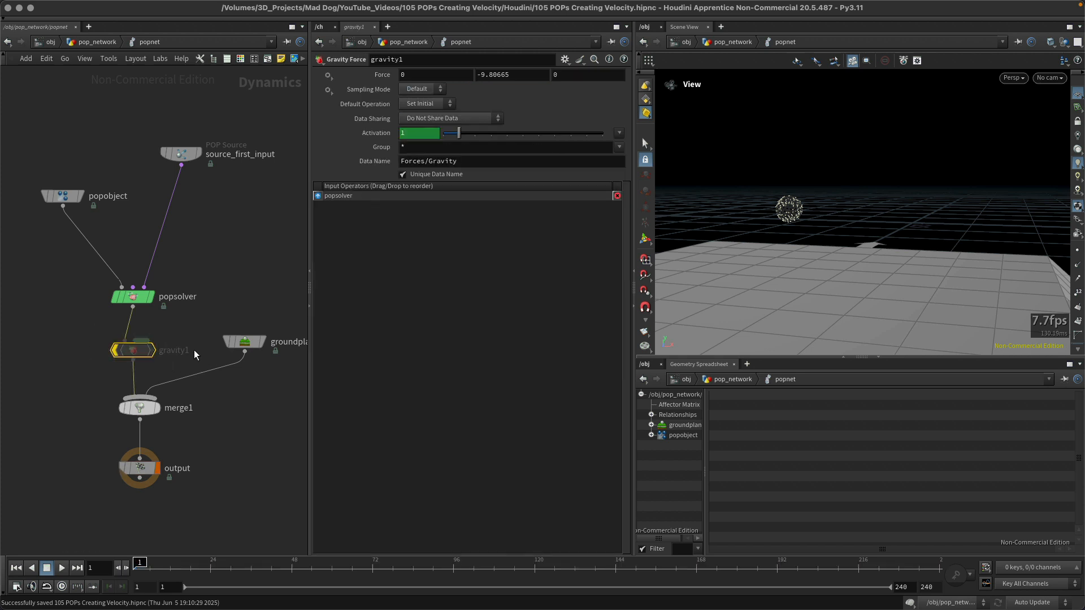
key("b")
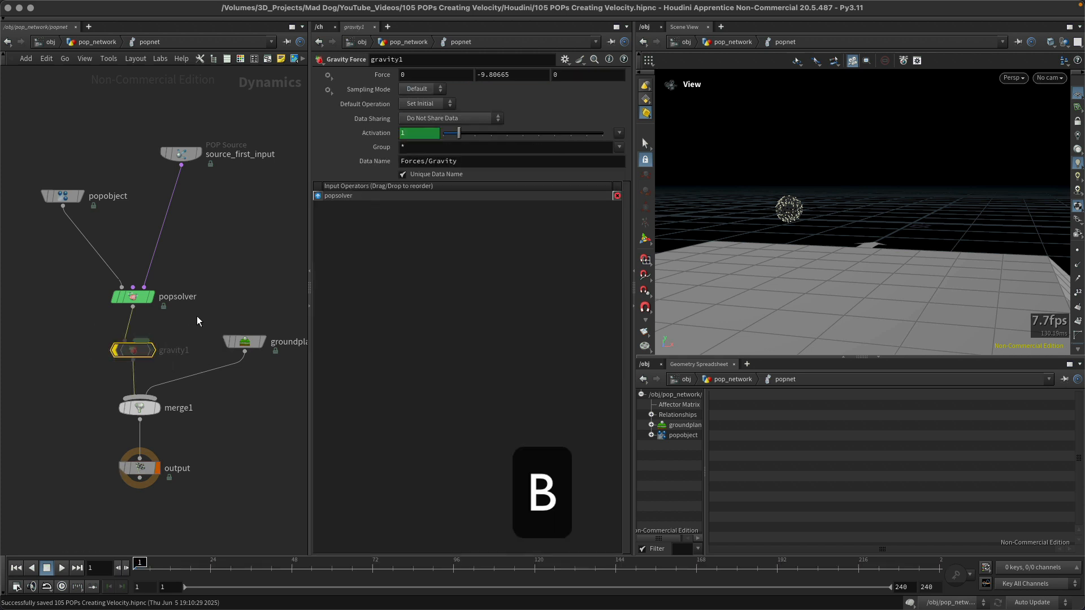
left_click(114, 353)
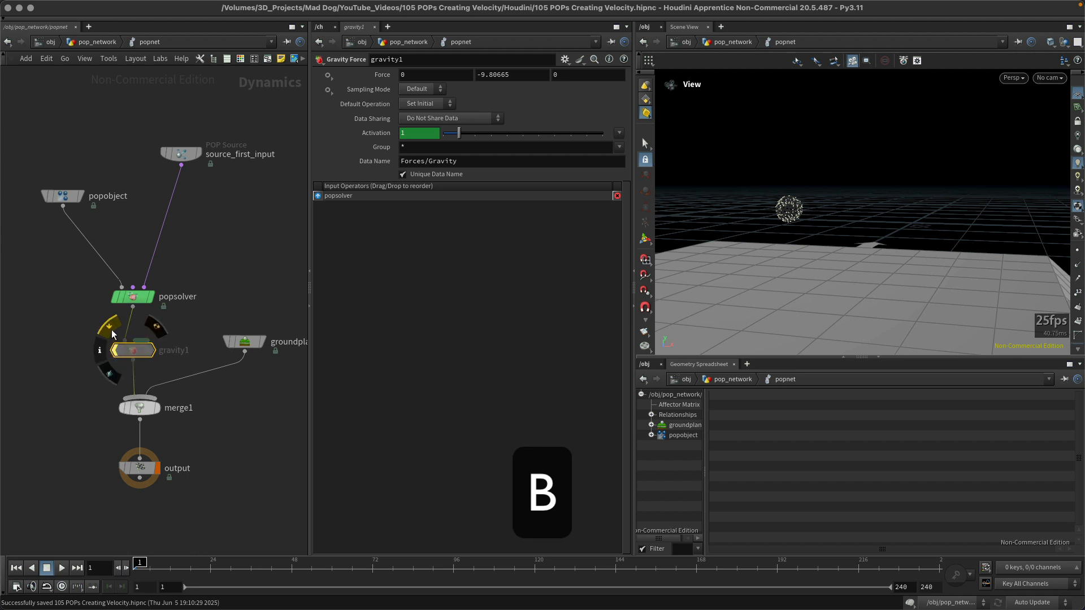
left_click(112, 335)
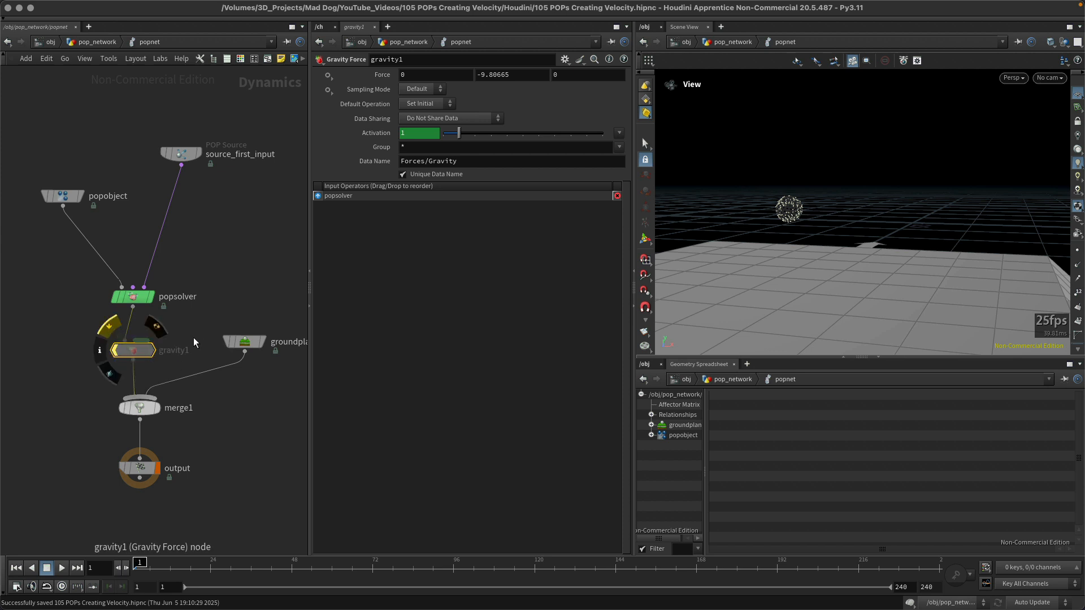
key("b")
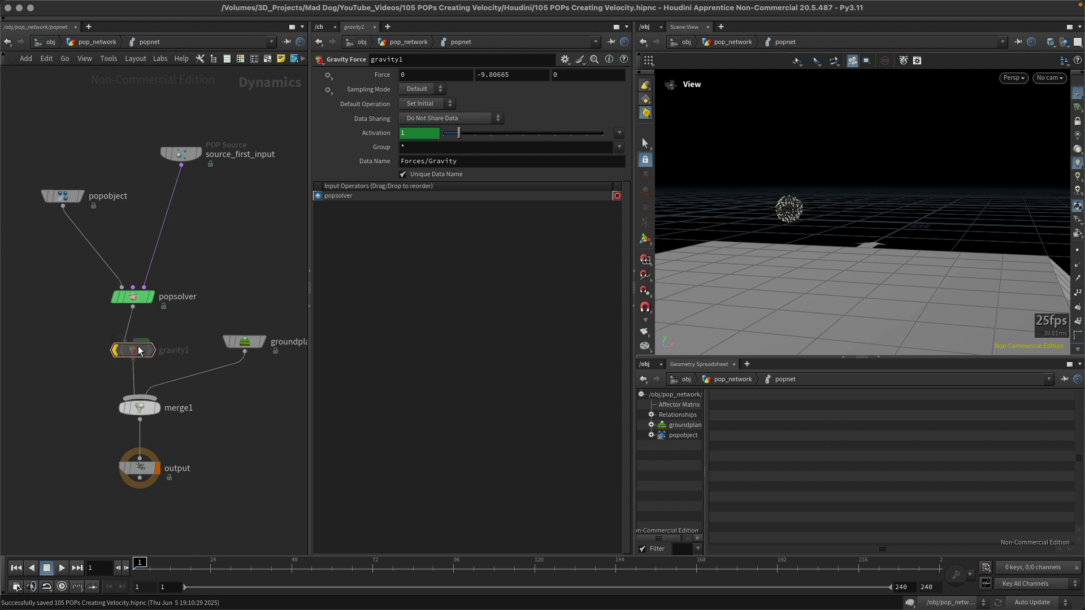
key("b")
Step: Play the simulation with gravity bypassed, examine the particles on the sphere up close, and return to frame 1
key("Up")
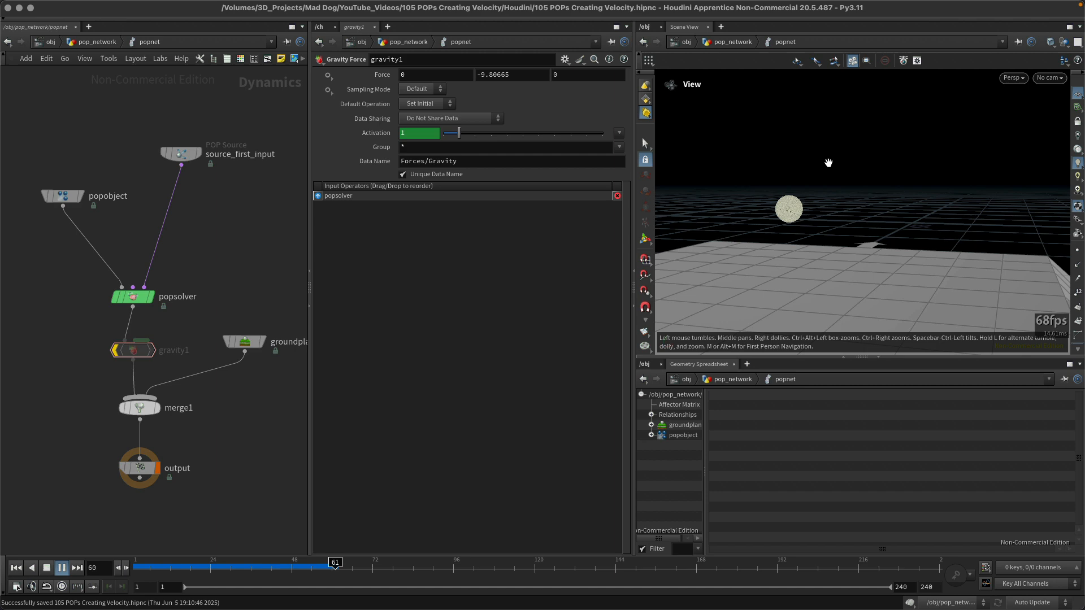
right_click_drag(797, 187, 938, 170)
middle_click_drag(943, 169, 868, 173)
middle_click_drag(850, 230, 866, 151)
left_click_drag(798, 233, 850, 196)
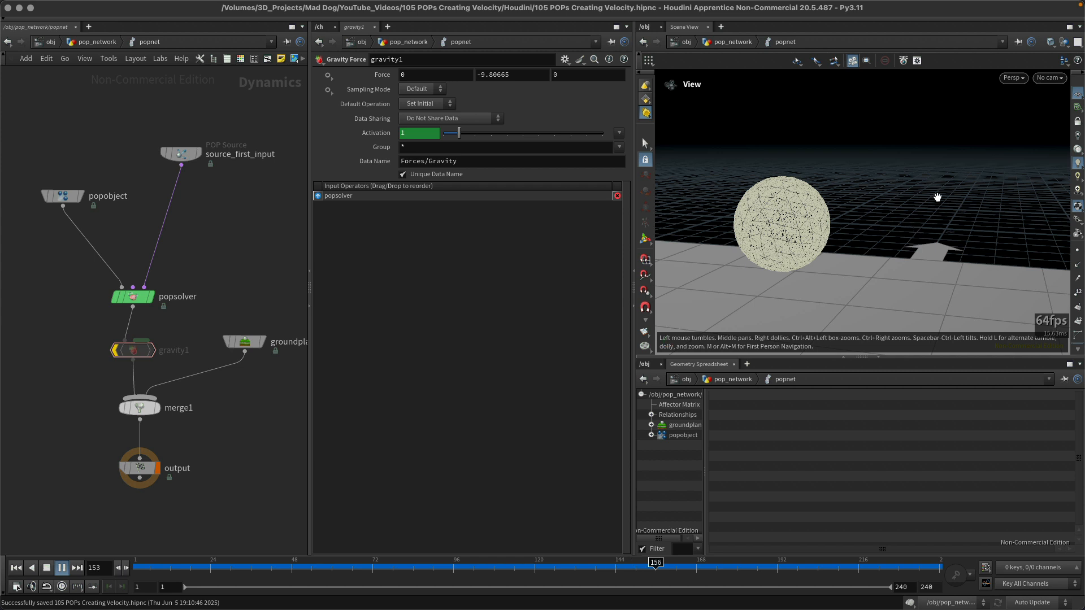
right_click_drag(939, 197, 889, 193)
middle_click_drag(889, 193, 750, 260)
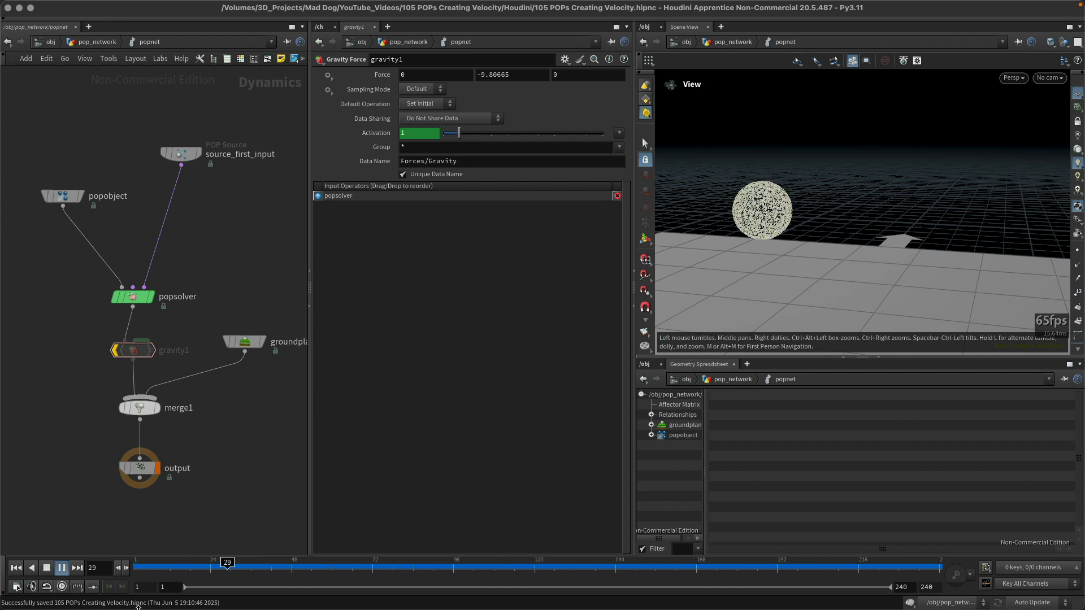
key("ctrl+Up")
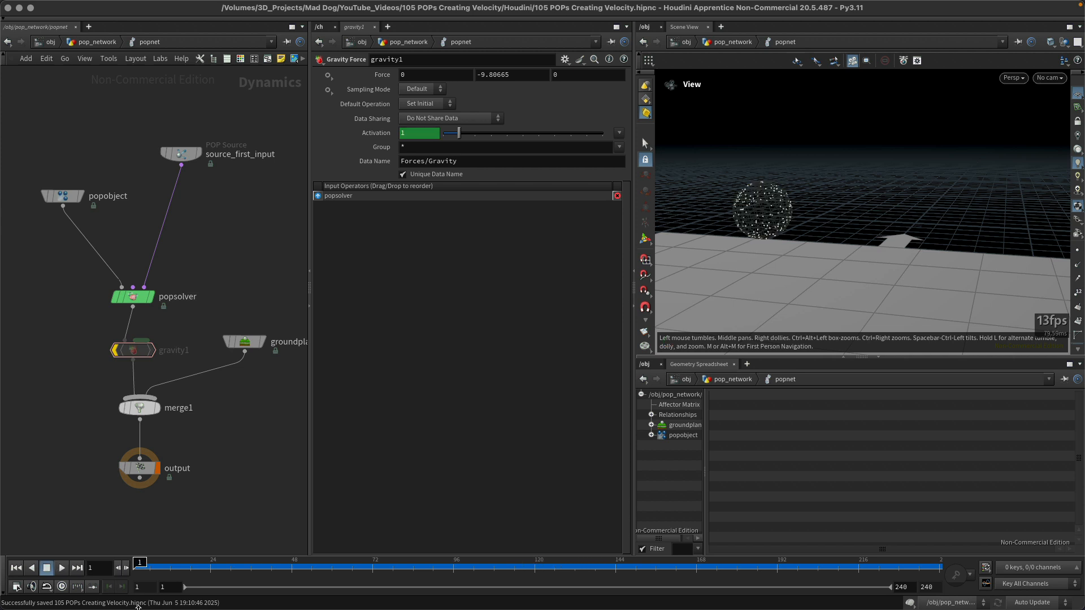
Step: Set the constant birth rate of source_first_input to 1000 and play the simulation
scroll(243, 240, "down", 5)
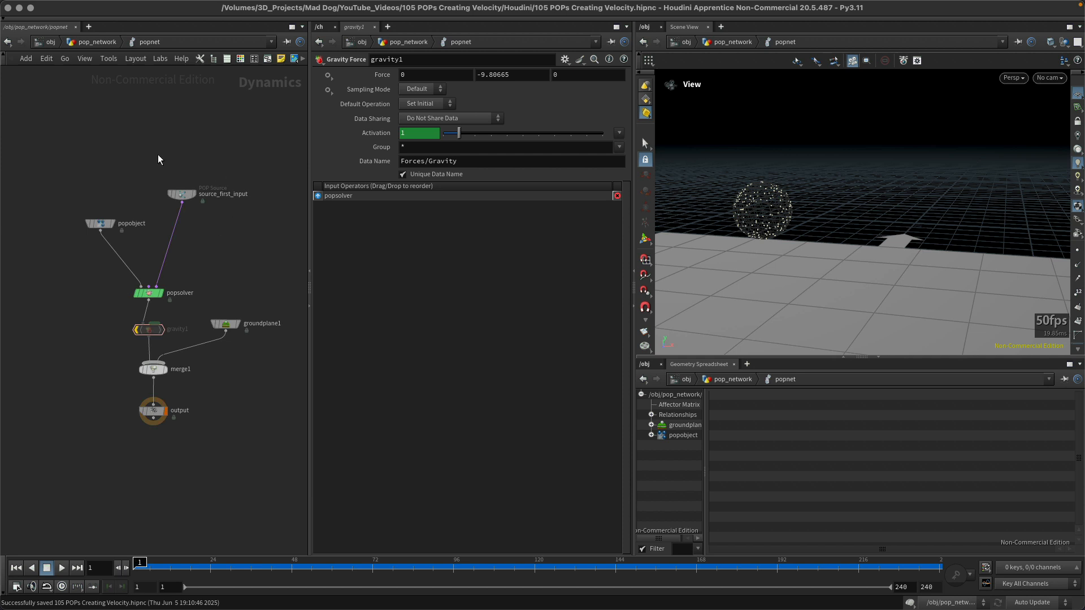
left_click(182, 195)
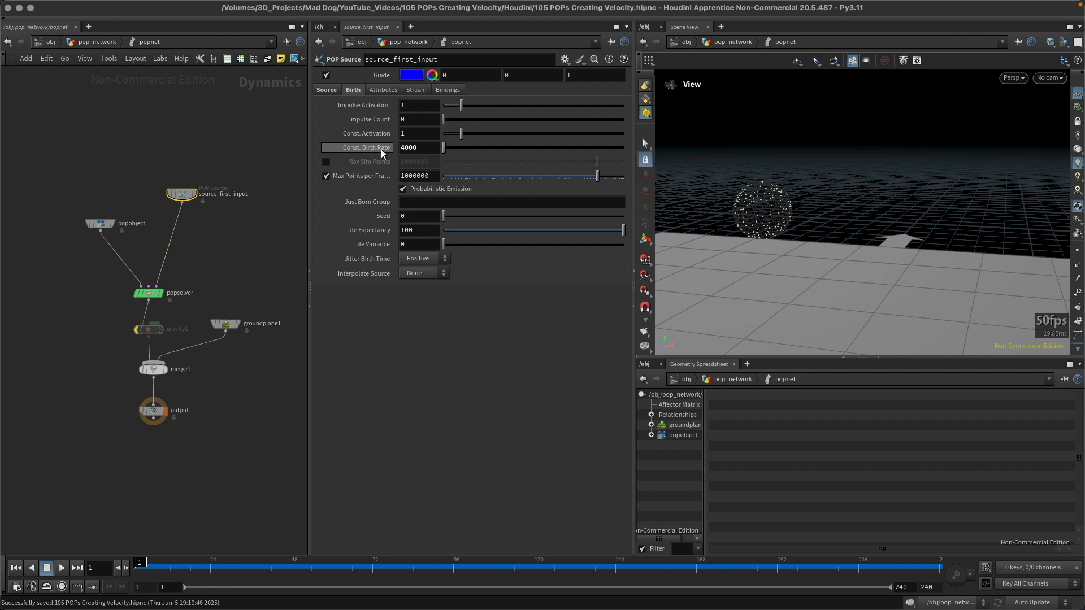
left_click_drag(420, 147, 325, 148)
type("1000")
key("Return")
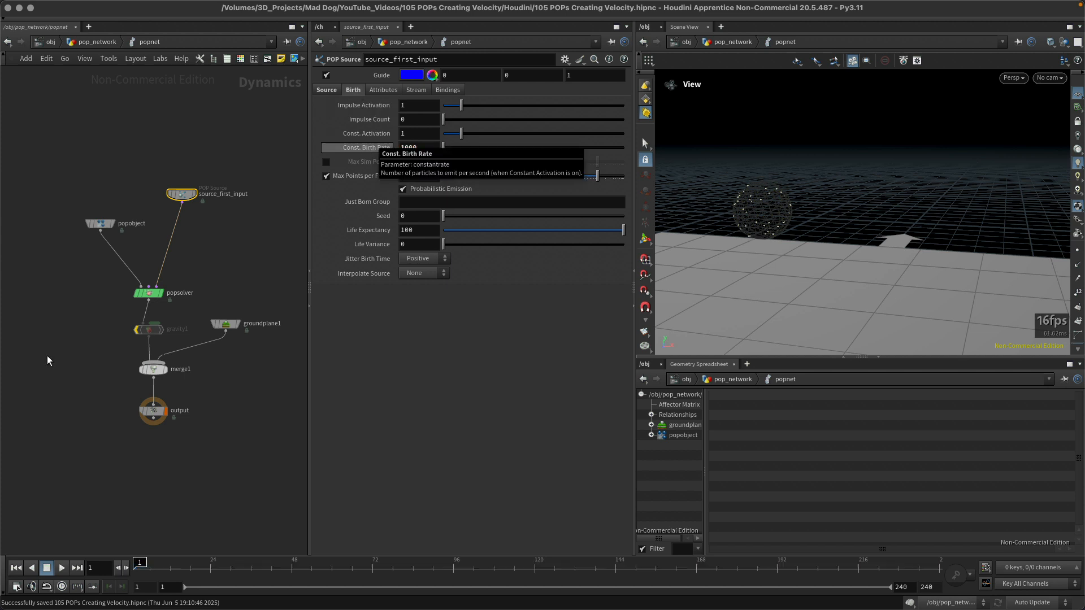
key("Up")
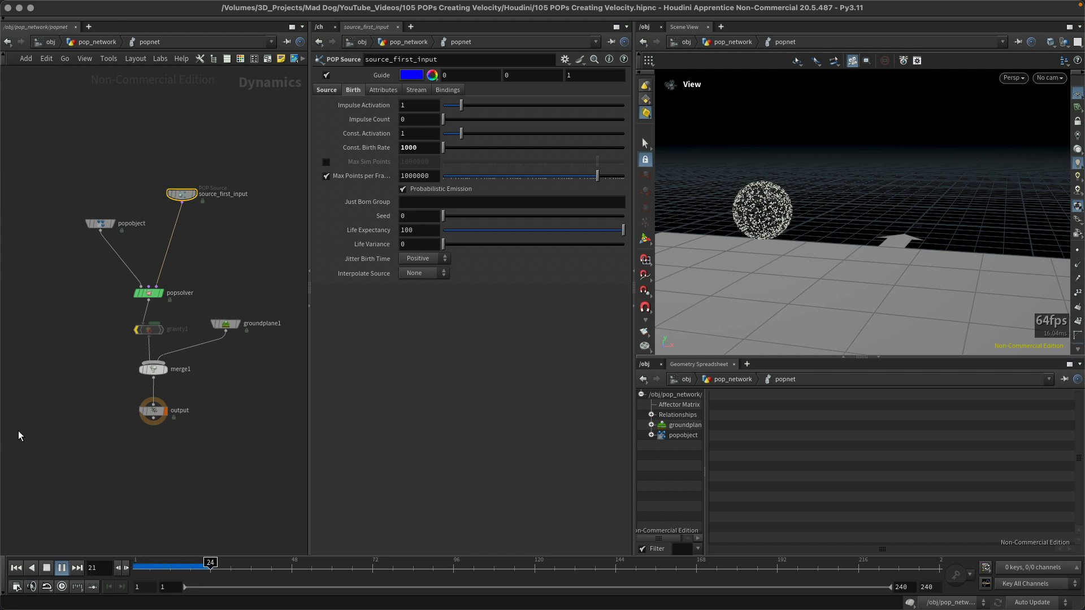
Step: Show the attribute parameters of source_first_input, save the scene, and replay the simulation with inherited velocity from frame 1
key("ctrl+Up")
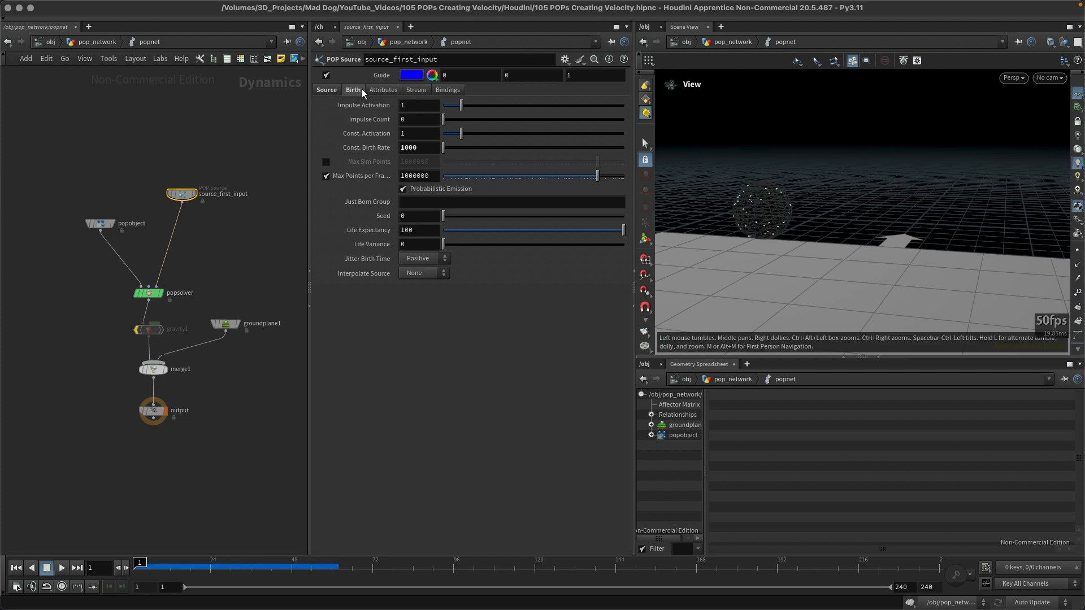
left_click(385, 90)
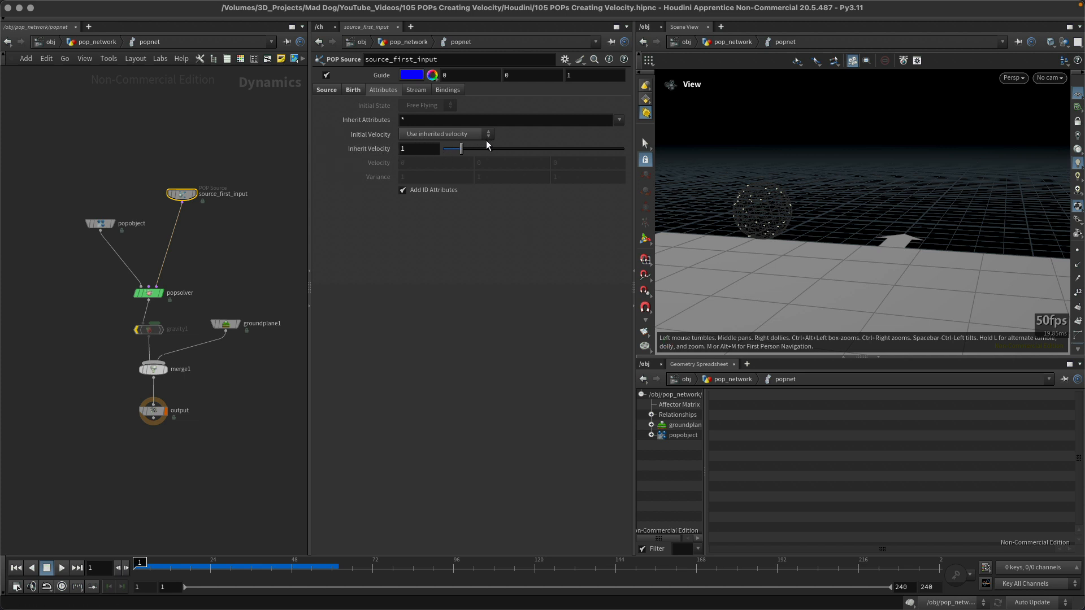
key("super+s")
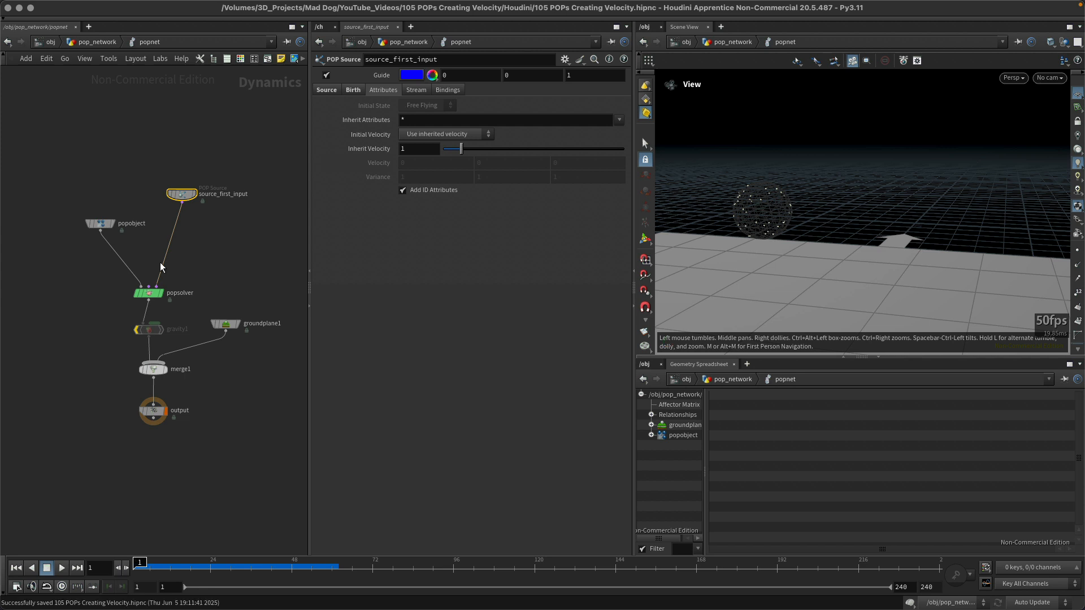
key("Up")
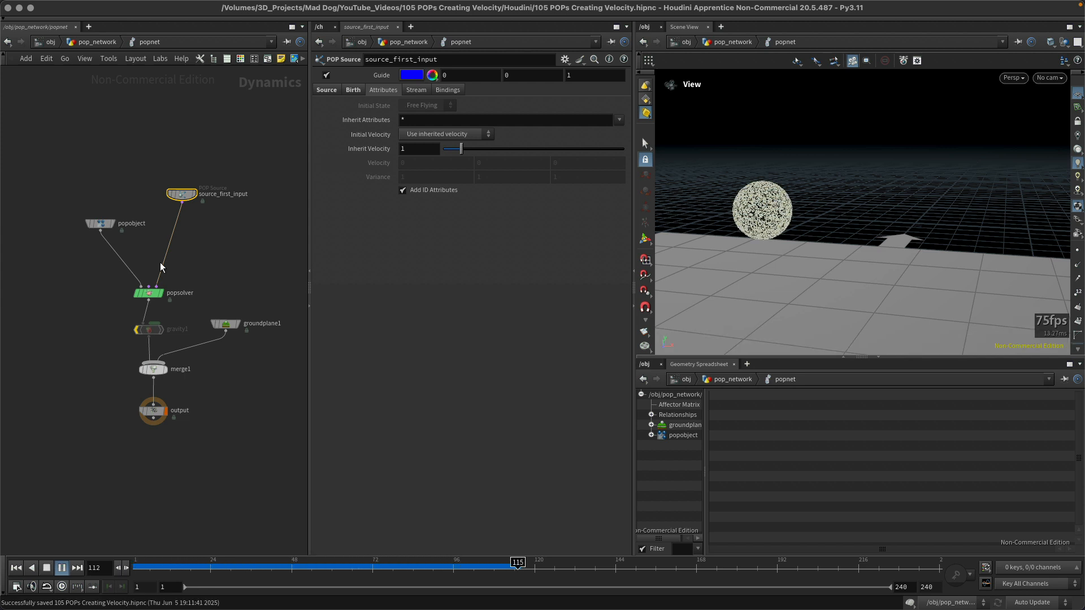
key("ctrl+Up")
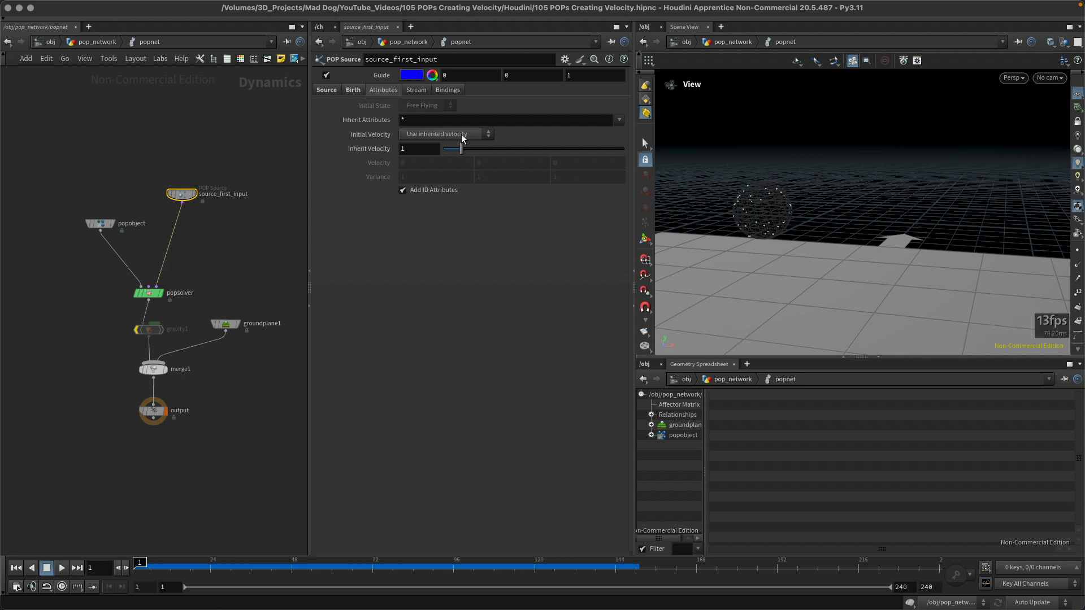
Step: Go up to pop_network to view the nodes feeding the simulation, and go back inside popnet
left_click(85, 134)
left_click(99, 44)
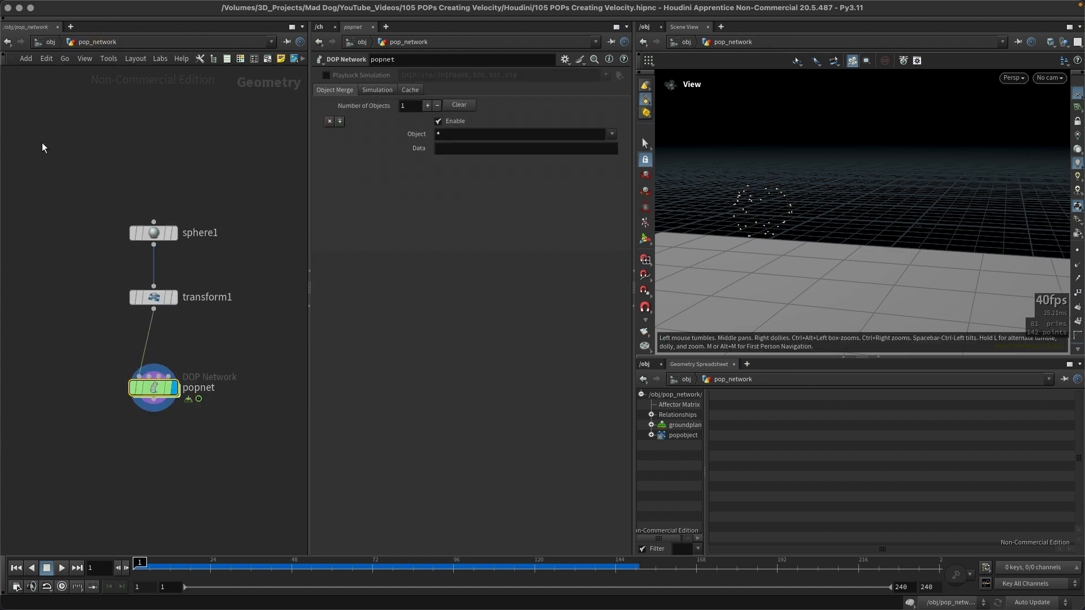
double_click(161, 394)
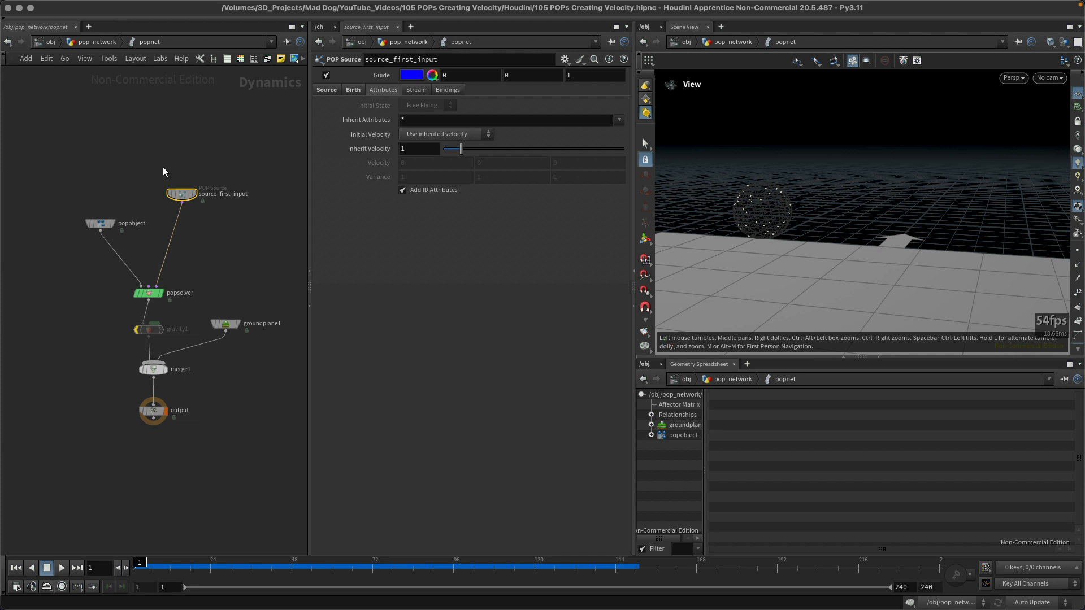
Step: Switch source_first_input's Initial Velocity to "Set initial velocity" with variance 0, 0, 0, and save the scene
left_click(459, 134)
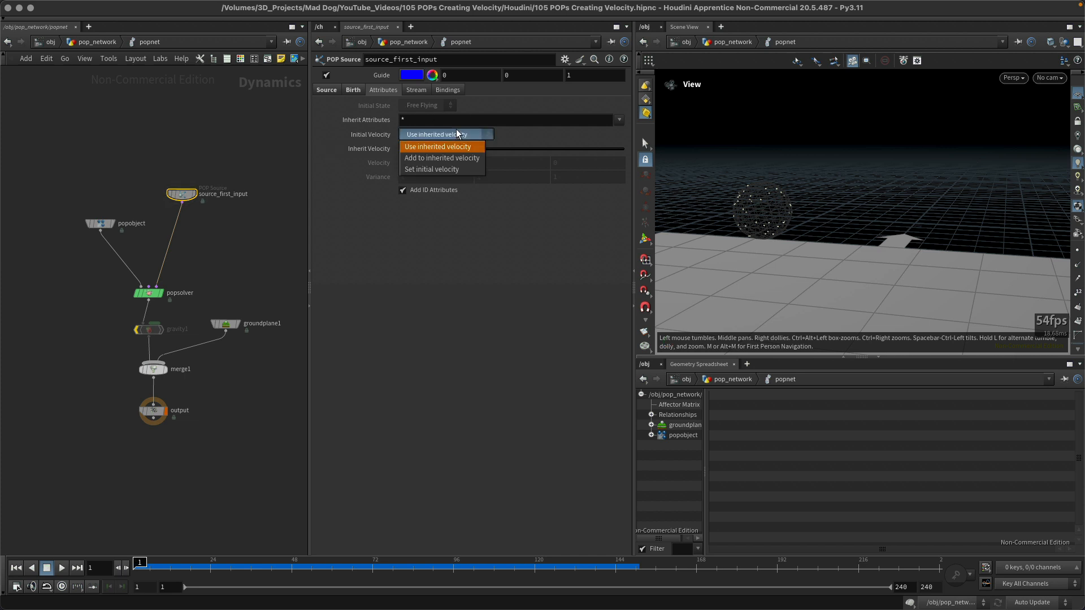
left_click(448, 170)
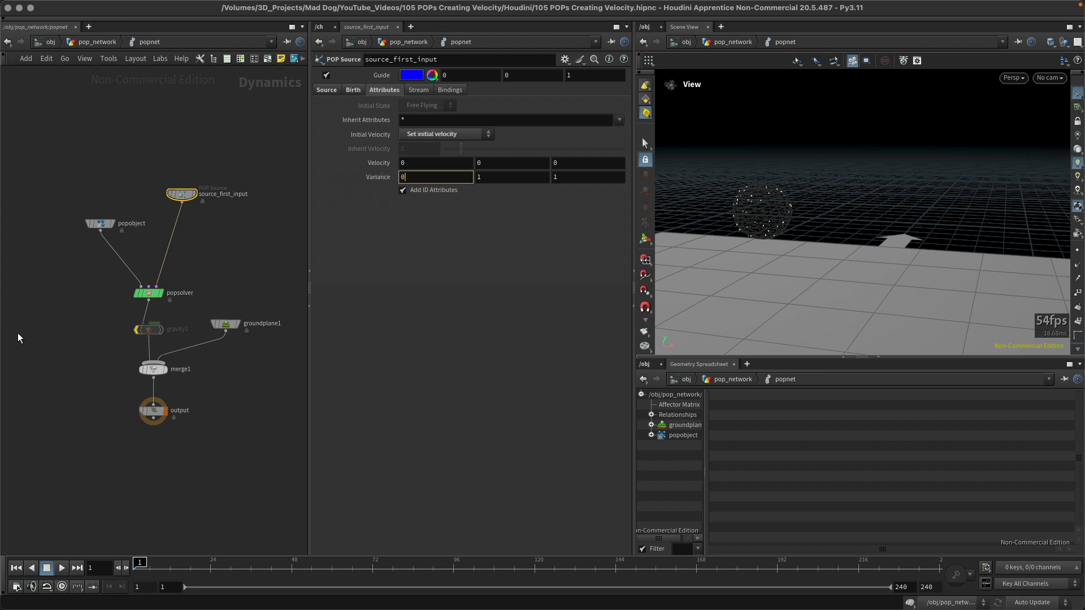
key("Tab")
type("0")
key("Tab")
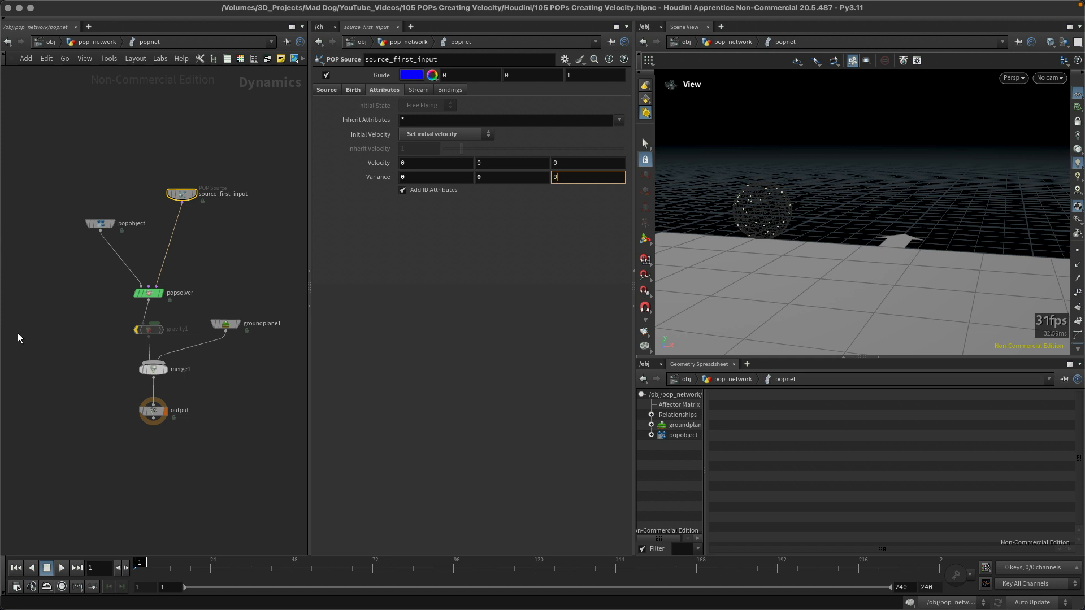
key("ctrl+s")
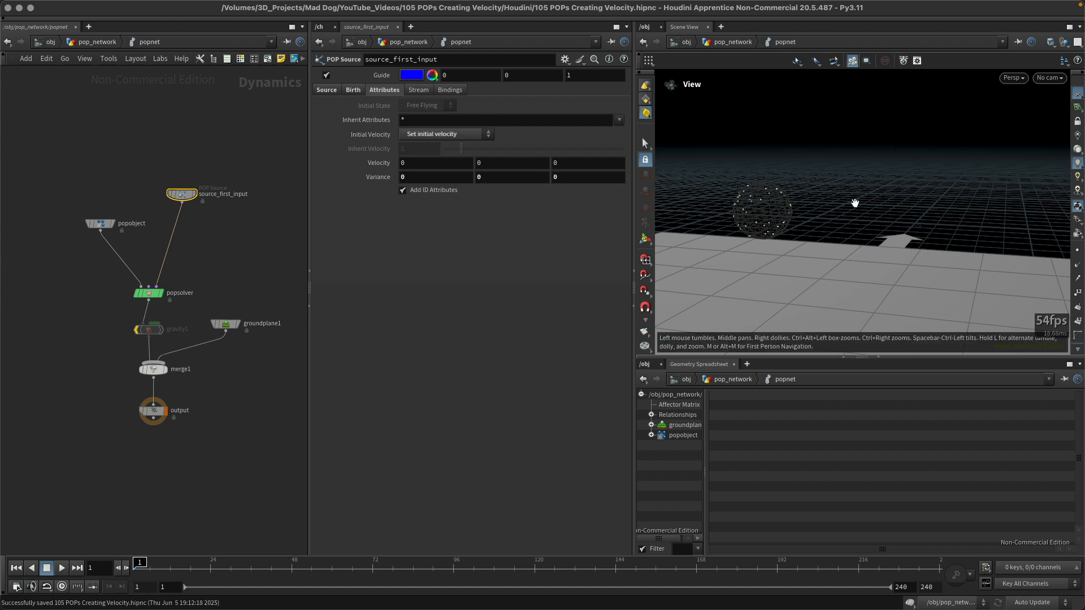
Step: Play the simulation with velocity and variance at zero to examine the particles on the sphere
right_click(851, 181)
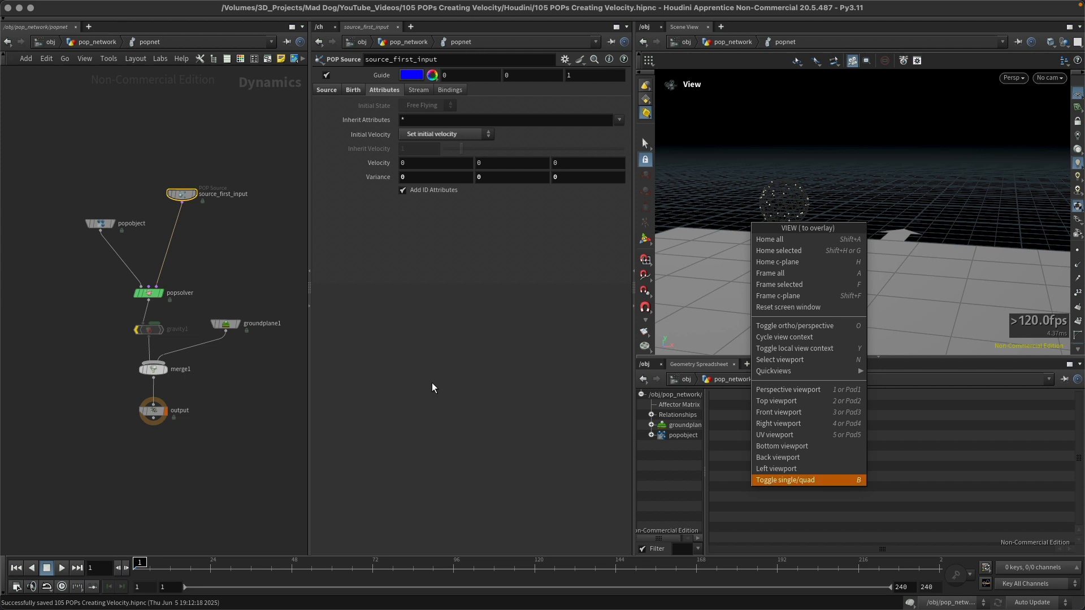
left_click(697, 231)
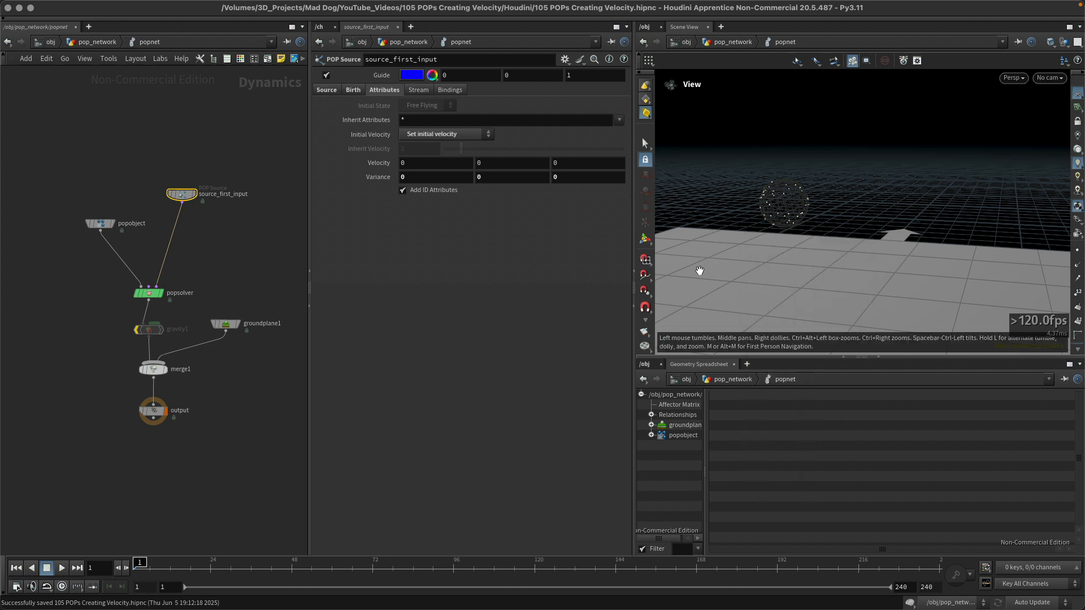
key("Down")
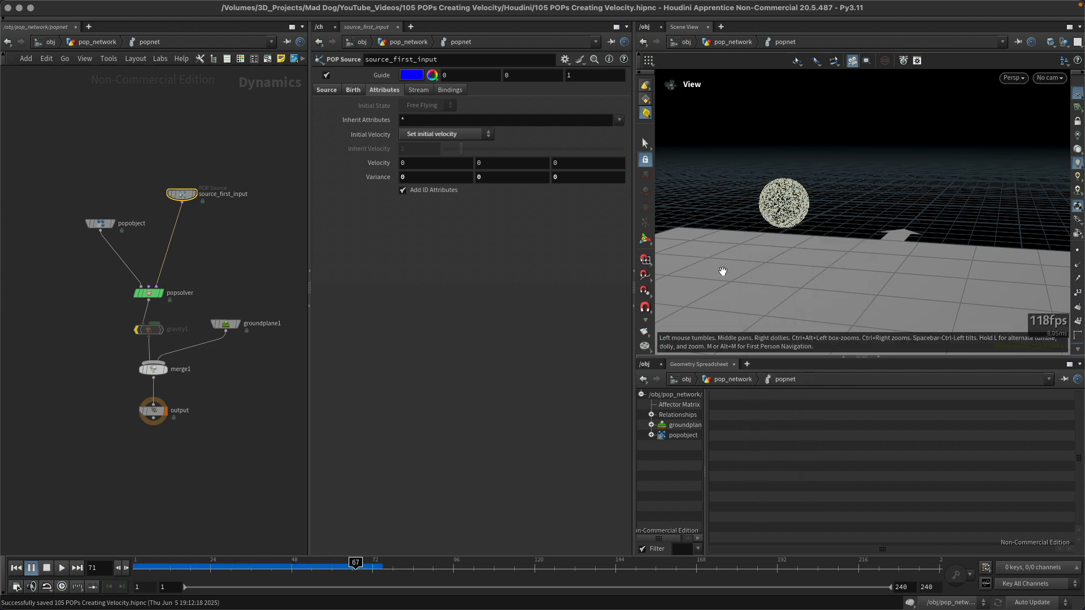
Step: Set the X velocity of source_first_input to 1 and play the simulation, viewing the particle stream from other angles
left_click(421, 164)
type("1")
key("Return")
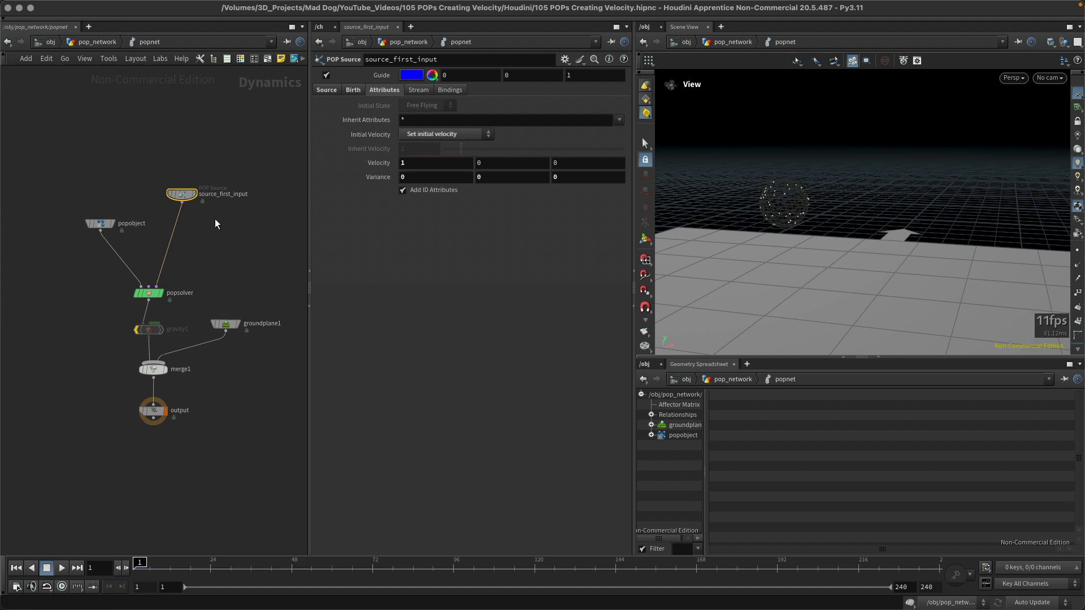
right_click_drag(936, 170, 670, 281)
middle_click_drag(670, 282, 677, 291)
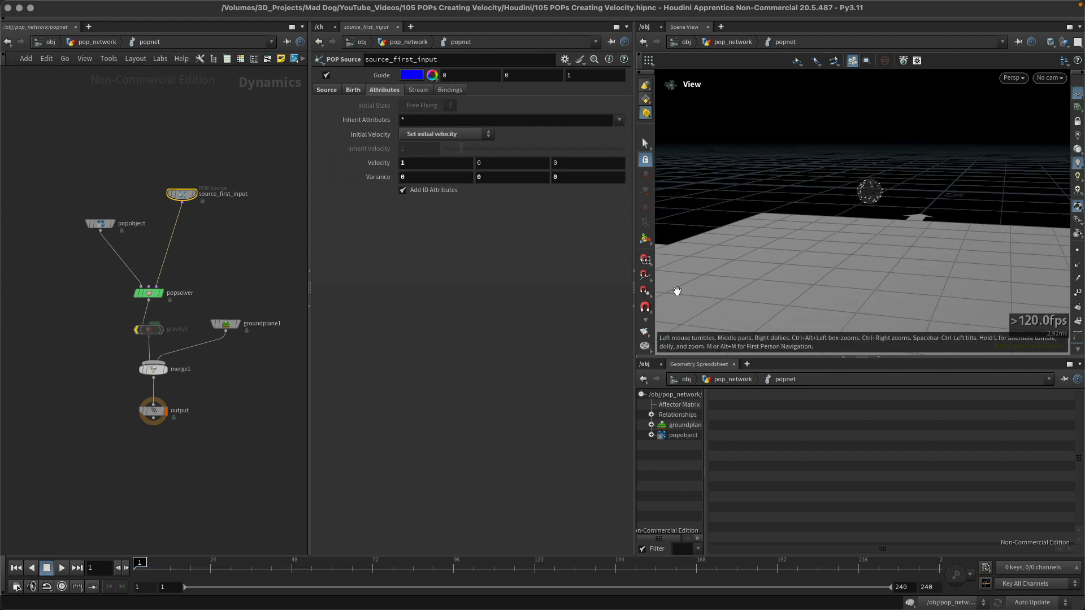
key("Up")
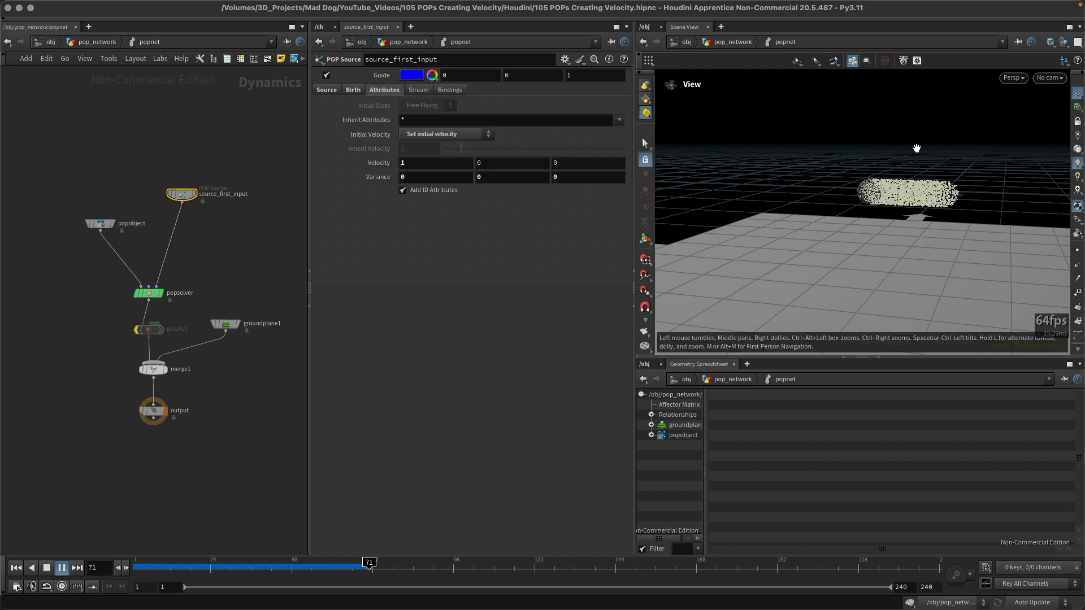
left_click_drag(916, 147, 845, 160)
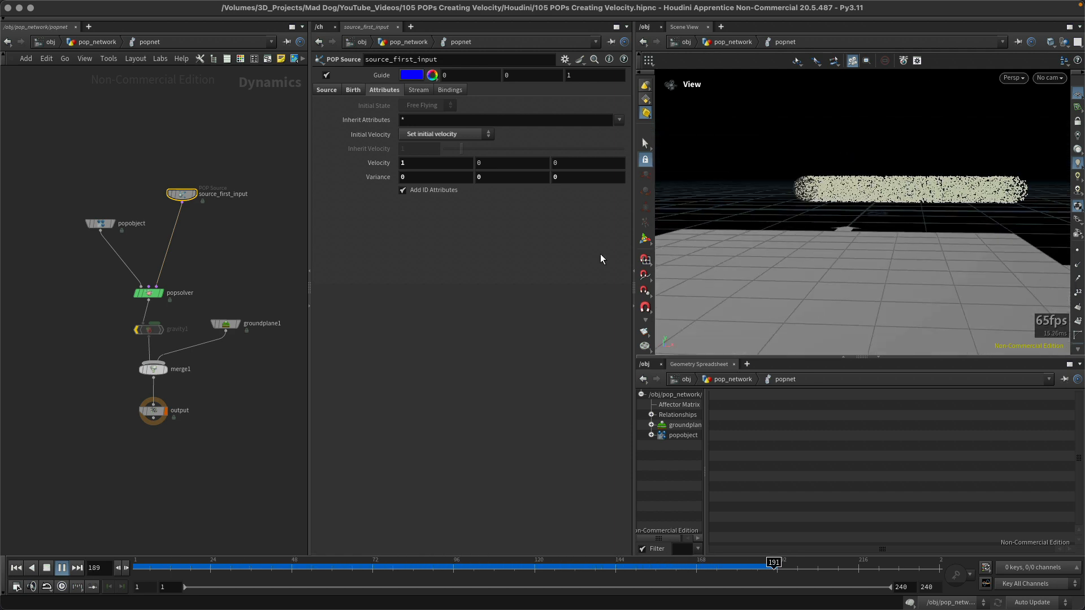
Step: Set the X velocity to -1, play the simulation, and return to frame 1
left_click(400, 163)
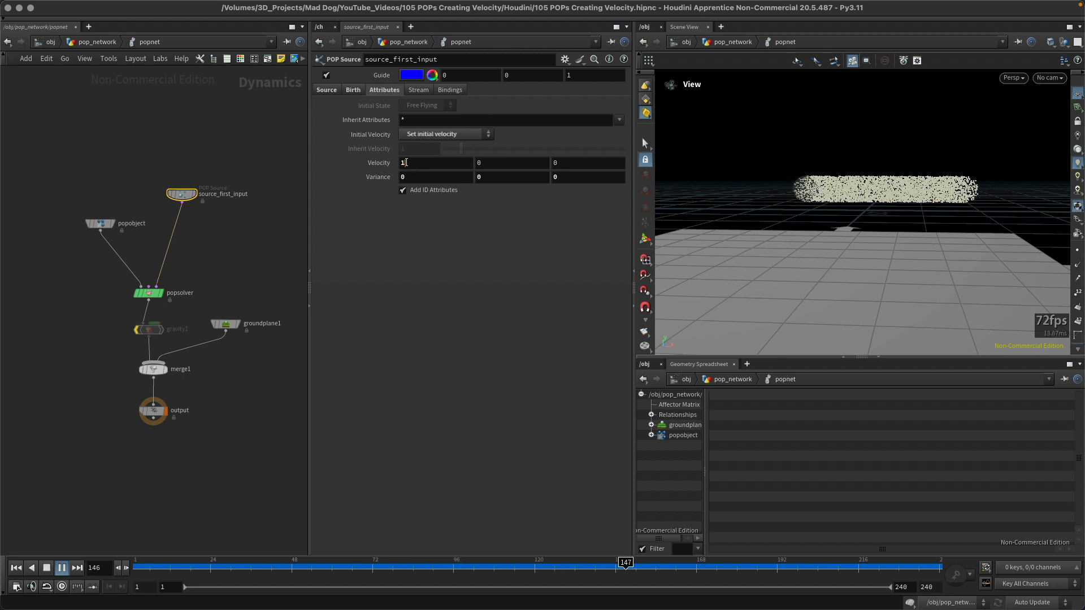
type("-1")
key("Return")
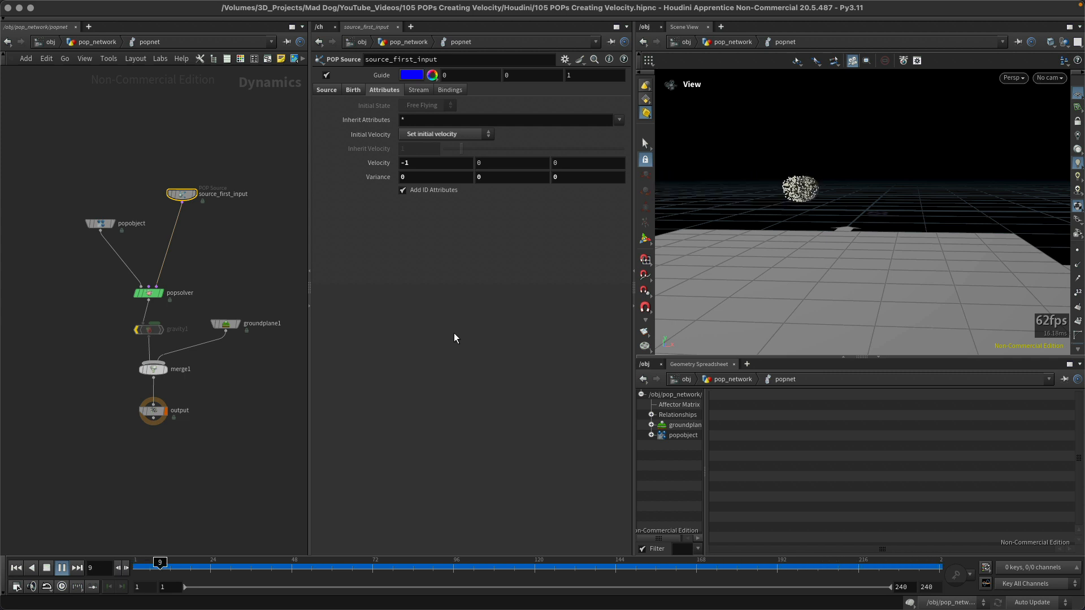
key("ctrl+Up")
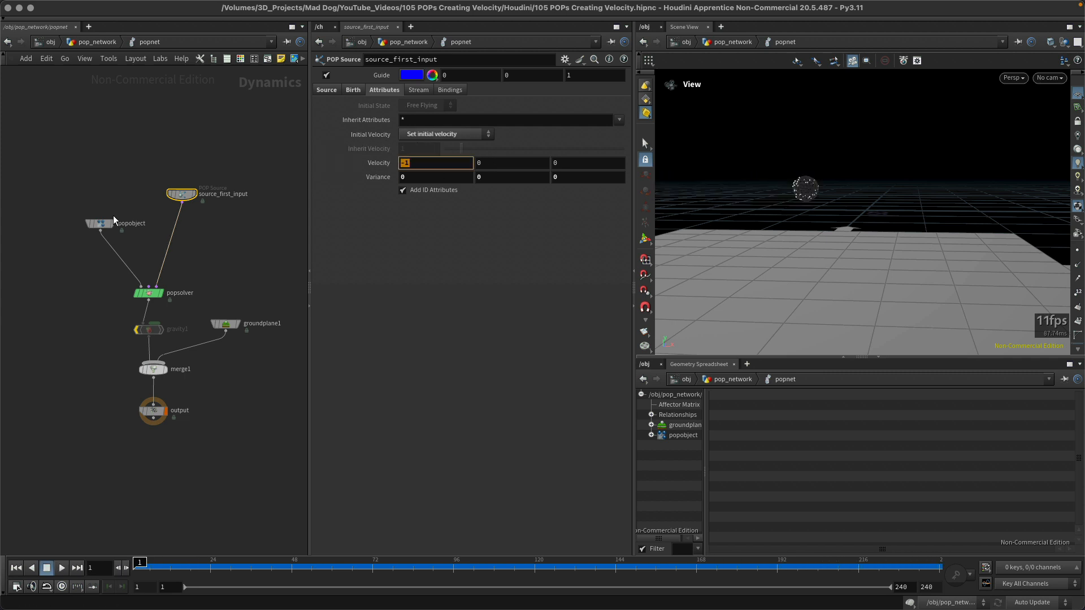
Step: Set the X velocity to 0 and the Y velocity to 1, and play the simulation
key("Return")
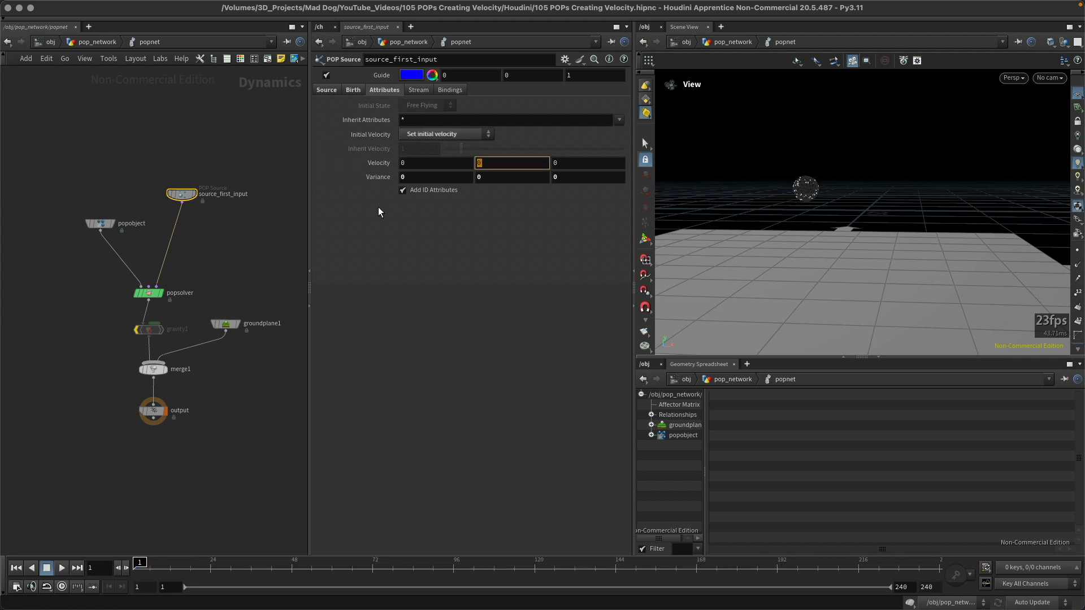
key("ctrl+s")
key("Up")
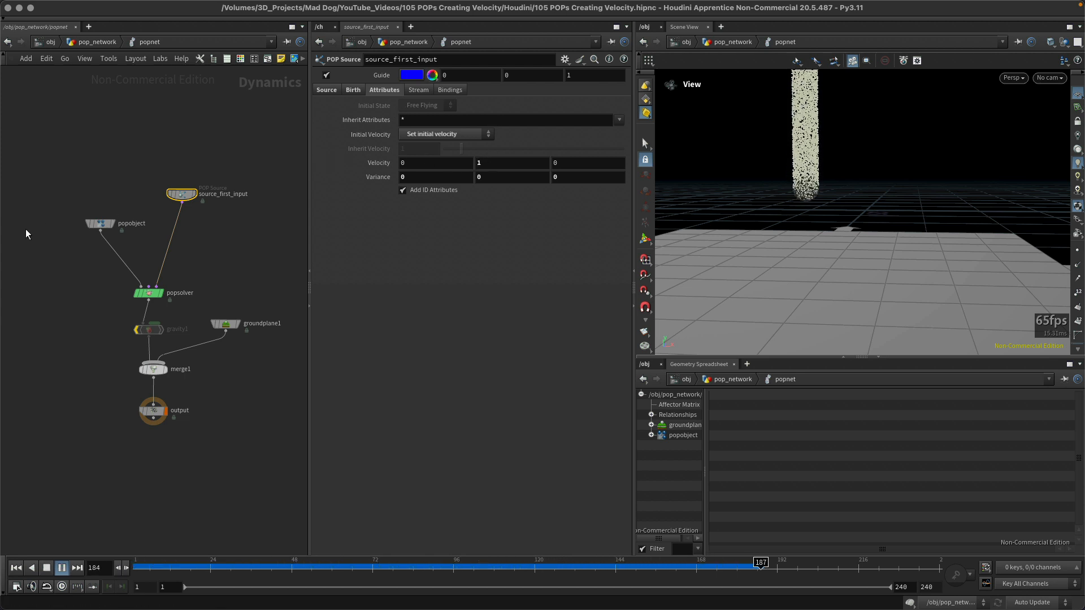
key("KP_1")
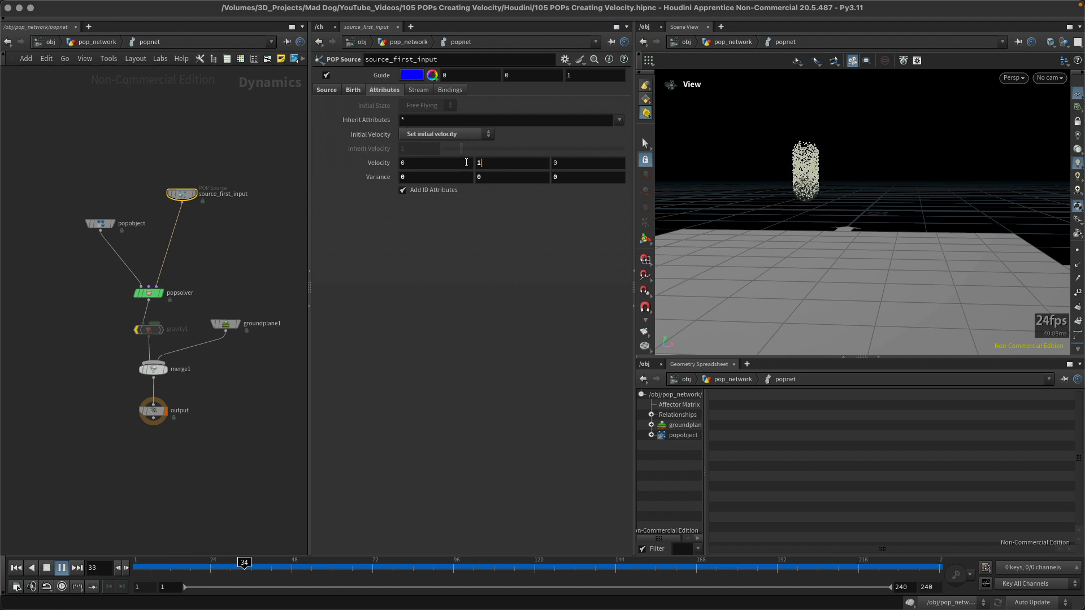
Step: Set the Y velocity to -1, play the particles towards the ground plane, and return to frame 1
left_click_drag(488, 163, 16, 301)
type("-1")
key("Return")
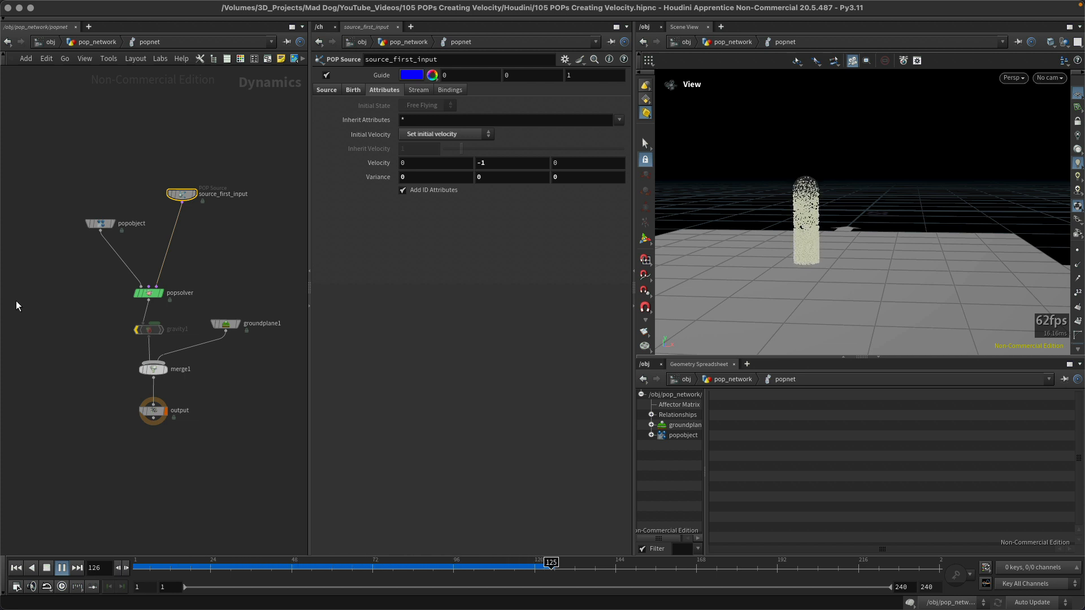
key("Up")
key("ctrl+Left")
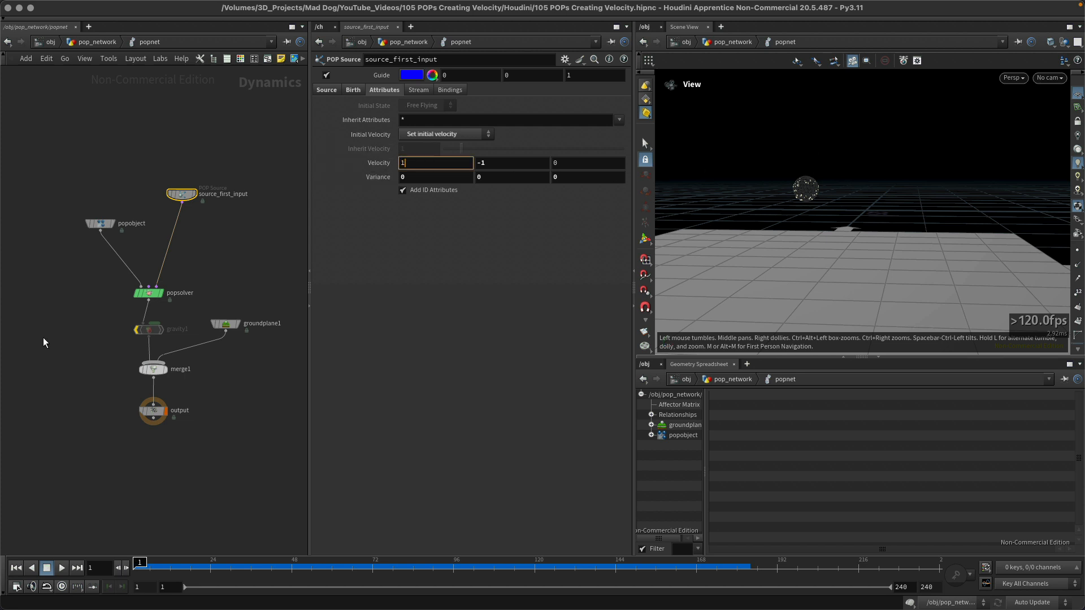
Step: Set the X and Y velocities to 1, save, and play the simulation while viewing the diagonal stream from several angles
key("Tab")
key("ctrl+s")
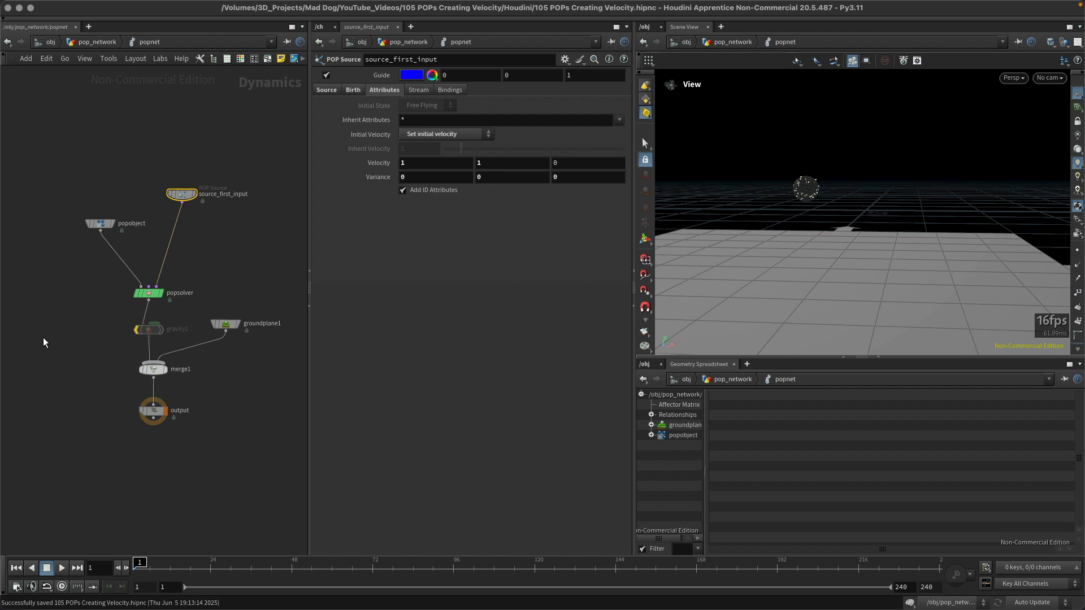
key("Up")
left_click_drag(886, 198, 803, 192)
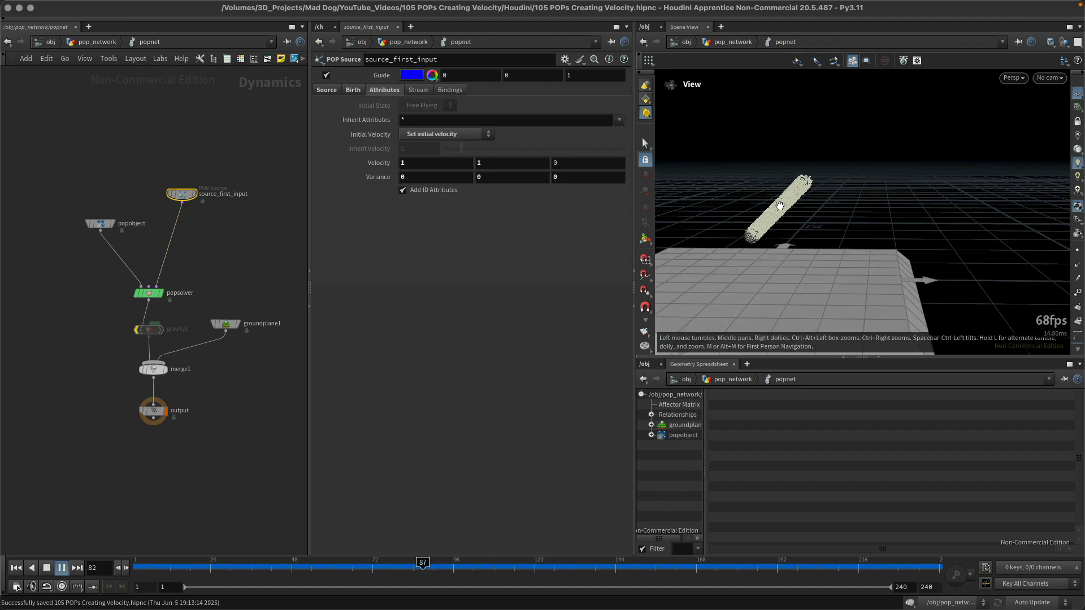
left_click_drag(845, 141, 934, 154)
right_click_drag(934, 154, 780, 199)
key("ctrl+Up")
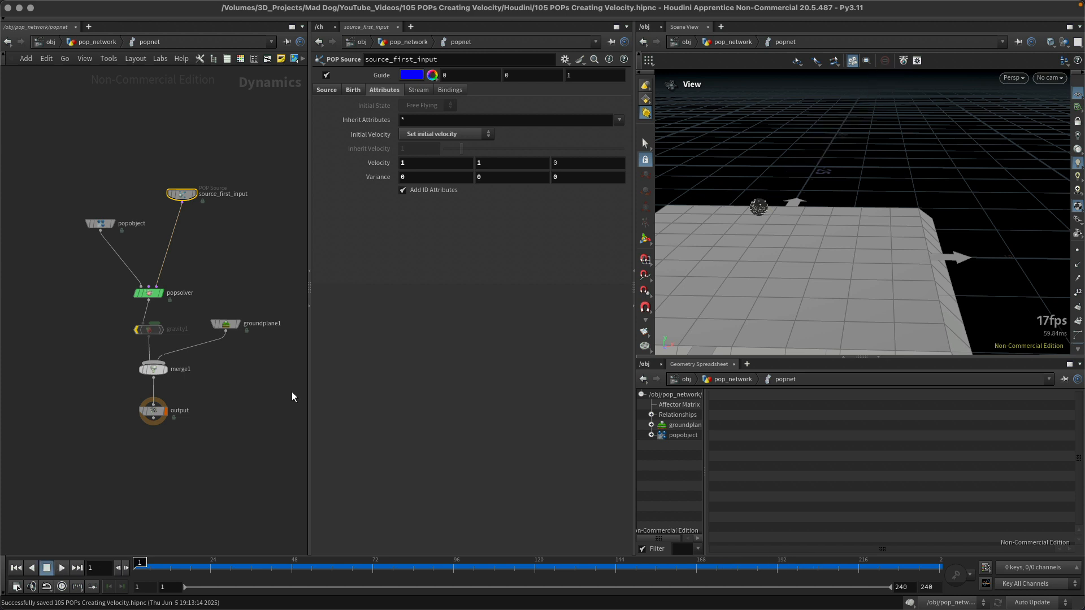
Step: Set the Y velocity back to 0, save the scene, and play the simulation
double_click(490, 158)
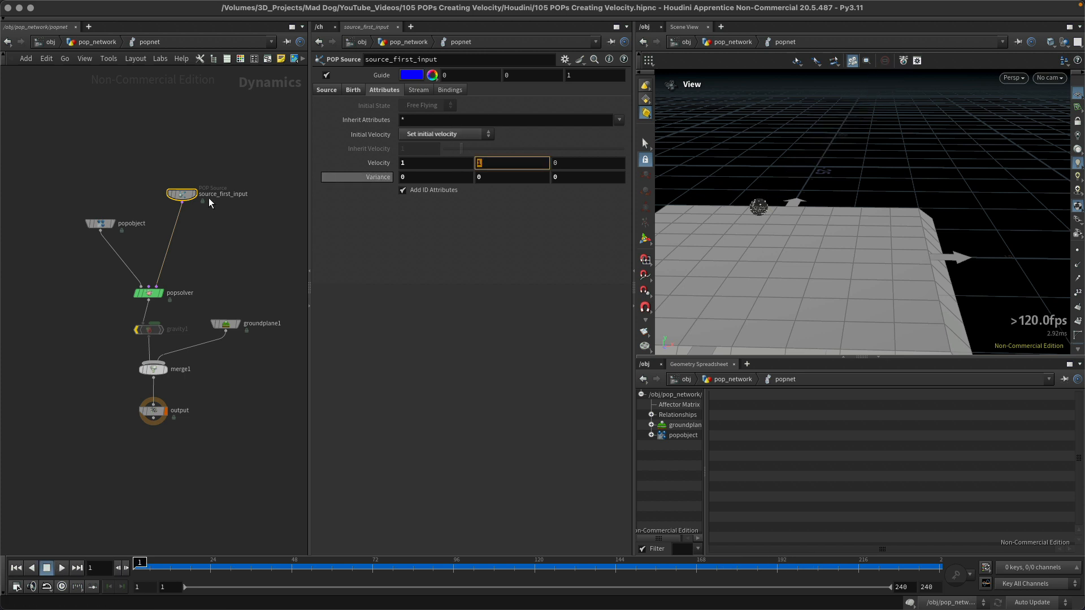
type("0")
key("Return")
key("ctrl+s")
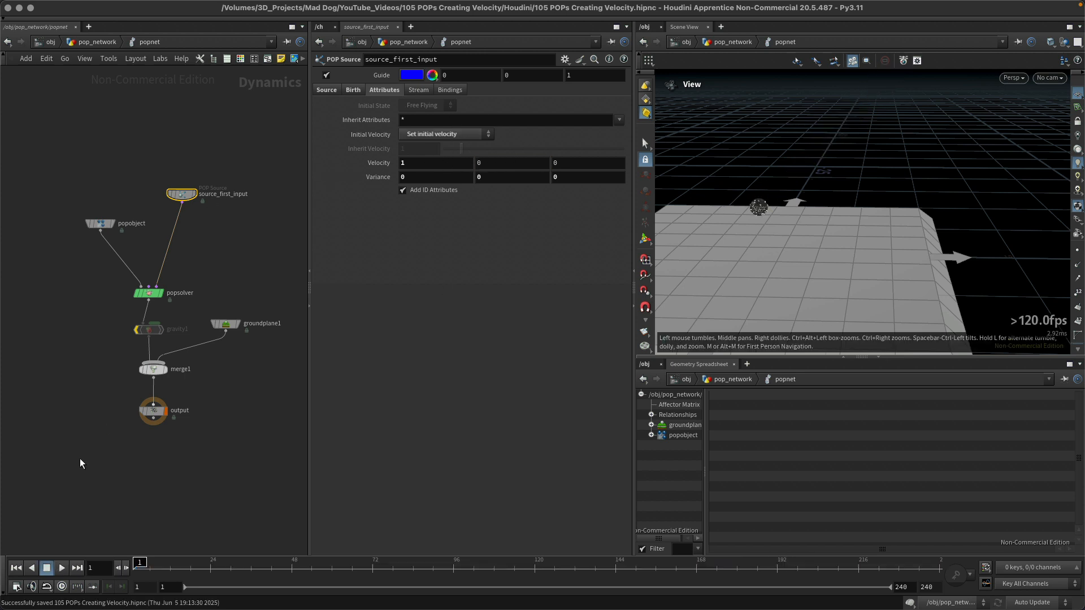
key("Up")
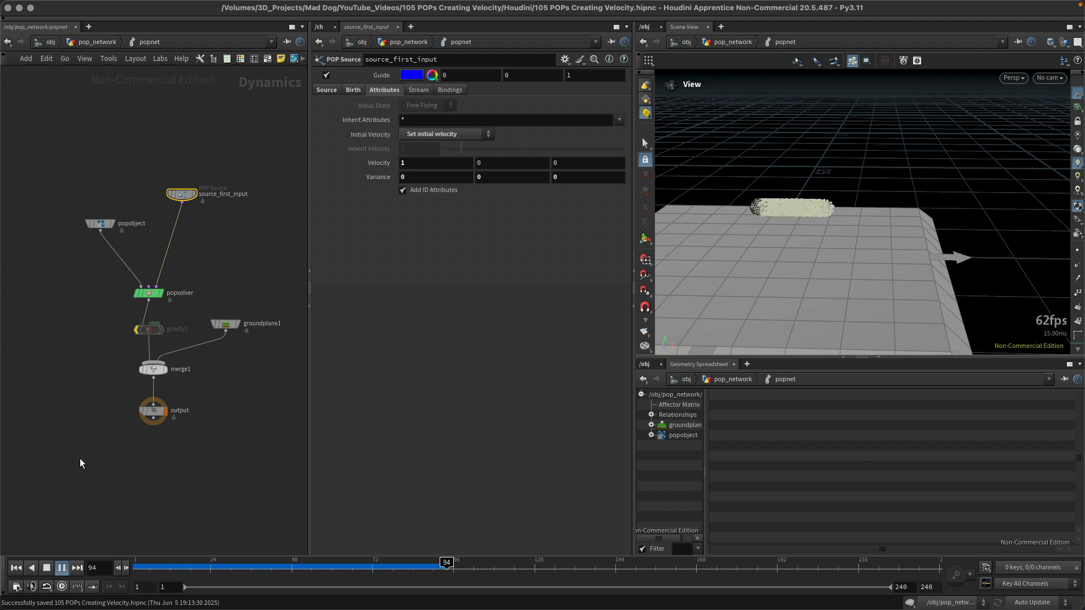
Step: Set the X velocity to 2, play the simulation from frame 1, and return to the start
key("ctrl+Up")
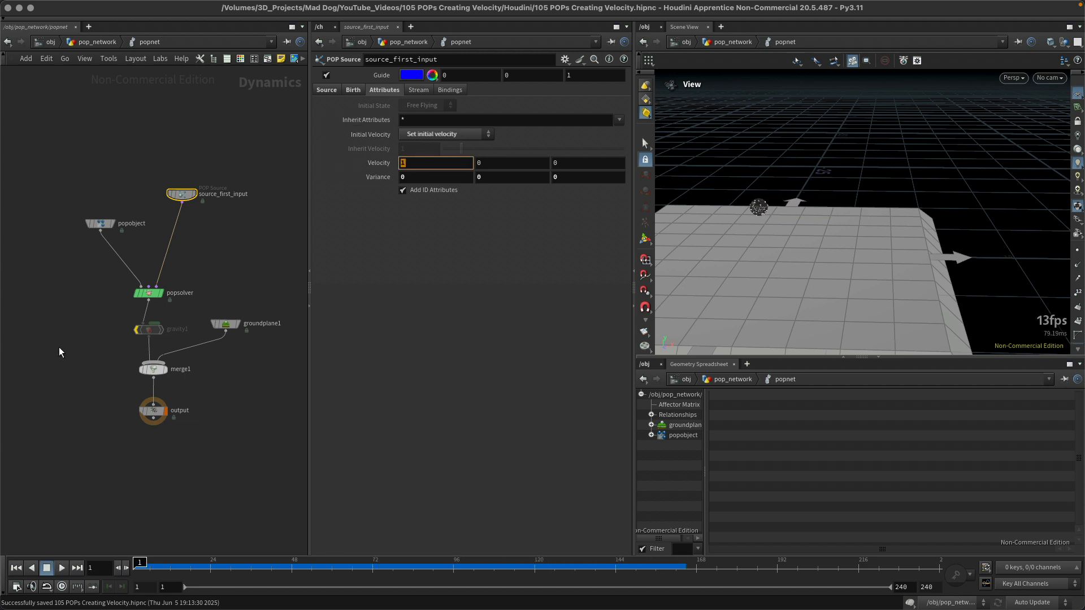
key("Return")
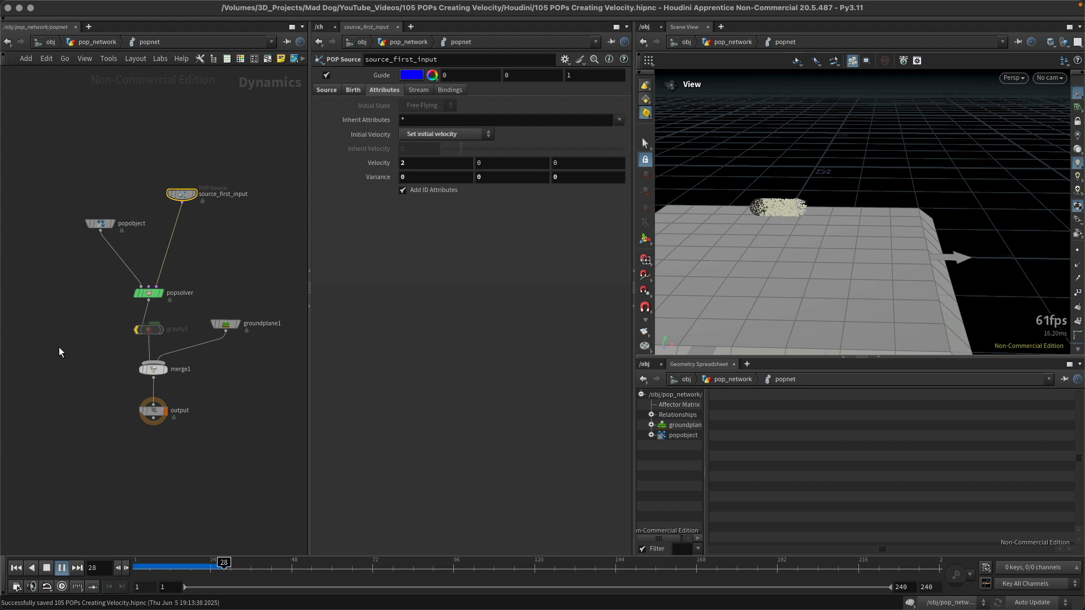
key("ctrl+Up")
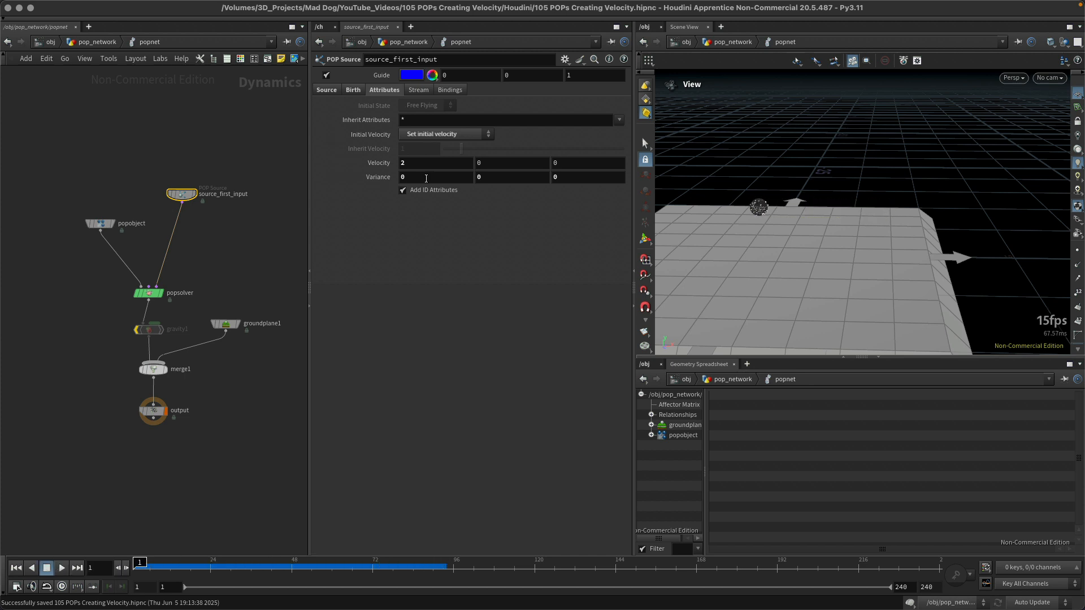
Step: Set the X velocity to 8, play the simulation, and return to frame 1
key("Return")
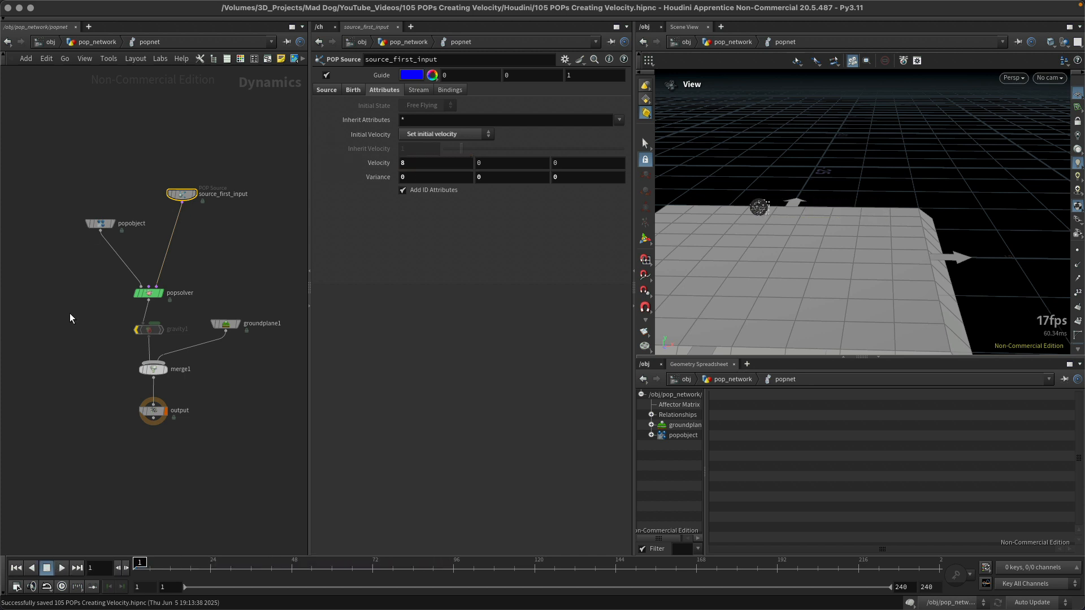
key("Up")
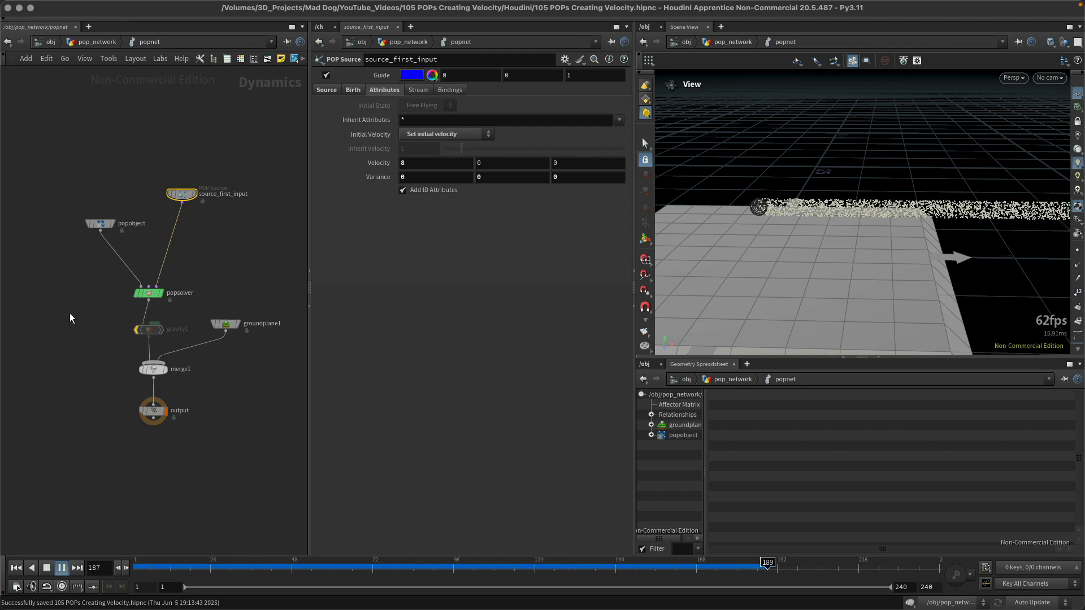
key("Up")
key("ctrl+Up")
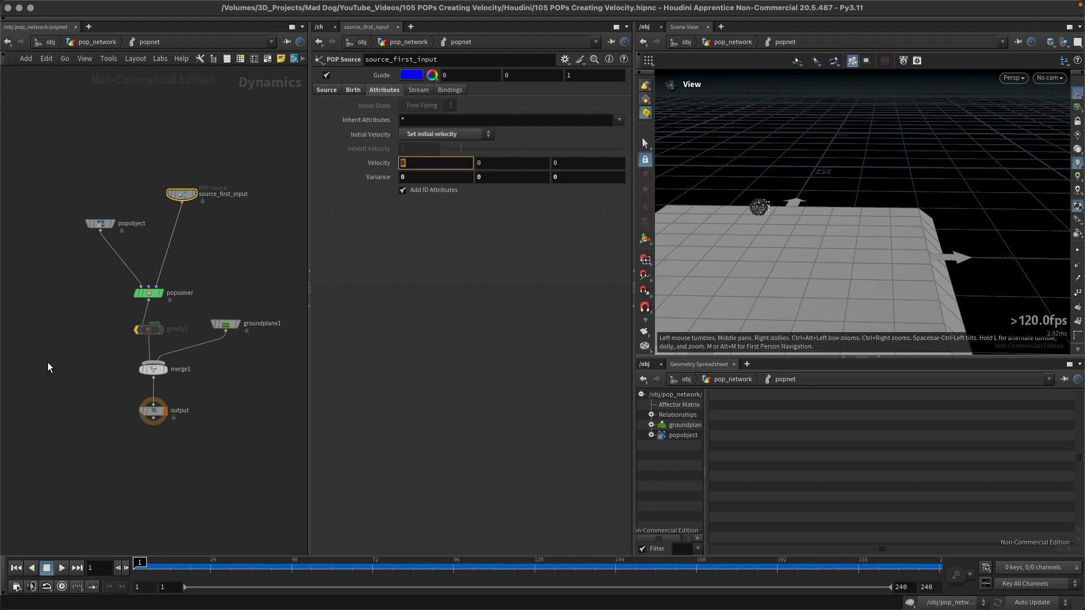
Step: Set the X and Y velocities to 1, save the scene, play the simulation, and return to frame 1
key("Tab")
key("super+s")
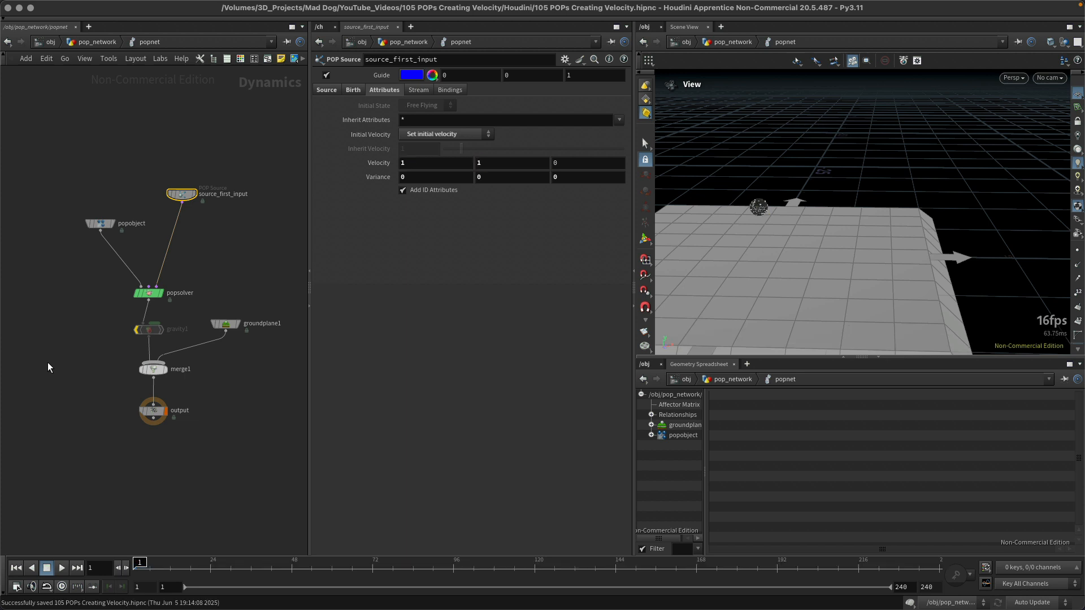
key("Up")
key("super+Up")
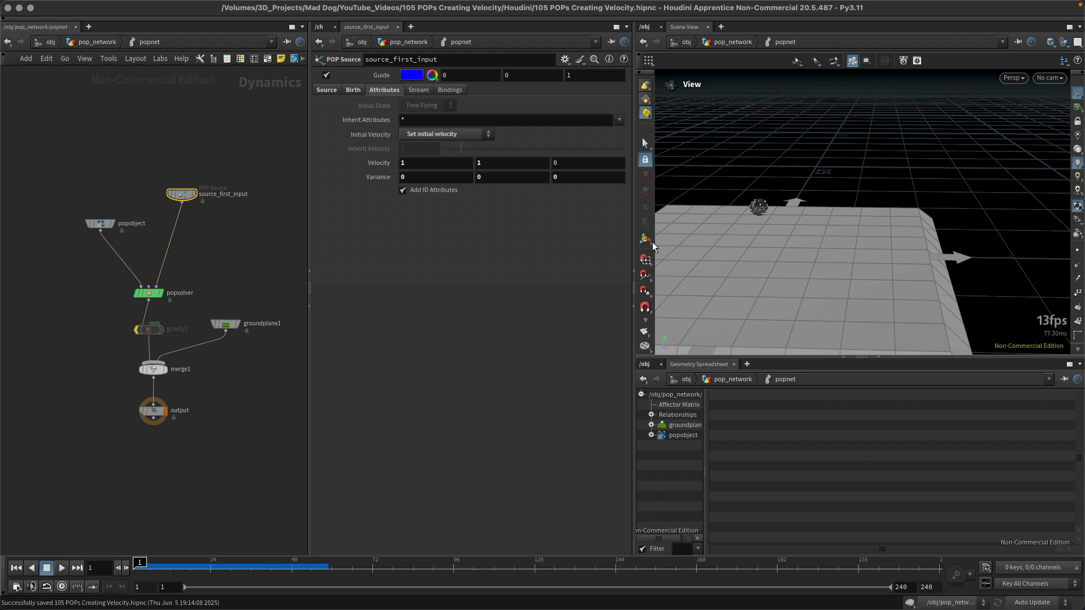
Step: Set the X velocity to 2, play the rising particle stream, and return to frame 1
left_click_drag(795, 262, 769, 210)
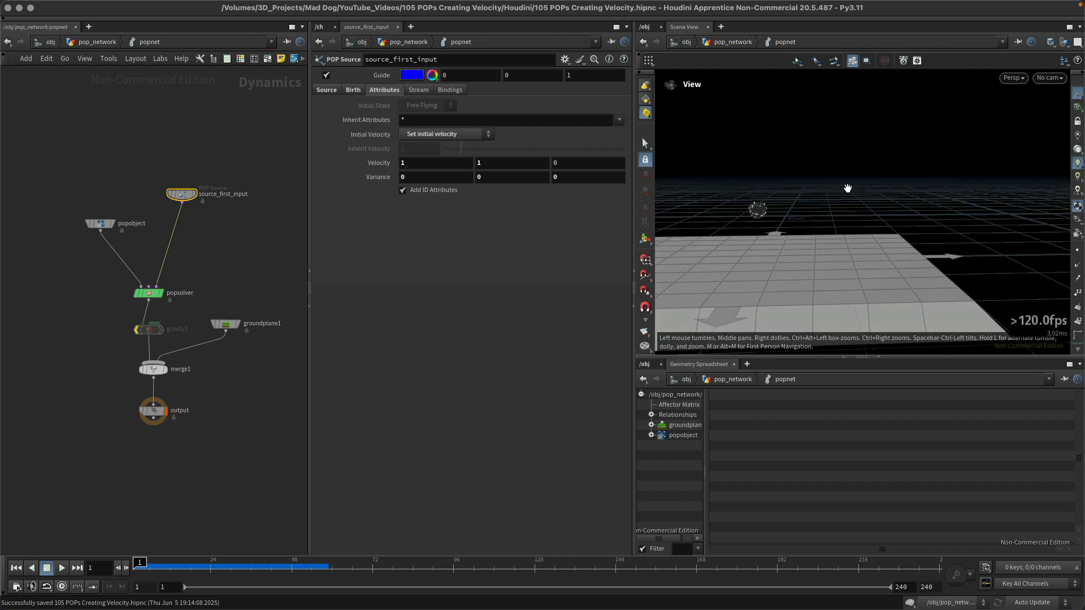
left_click(419, 164)
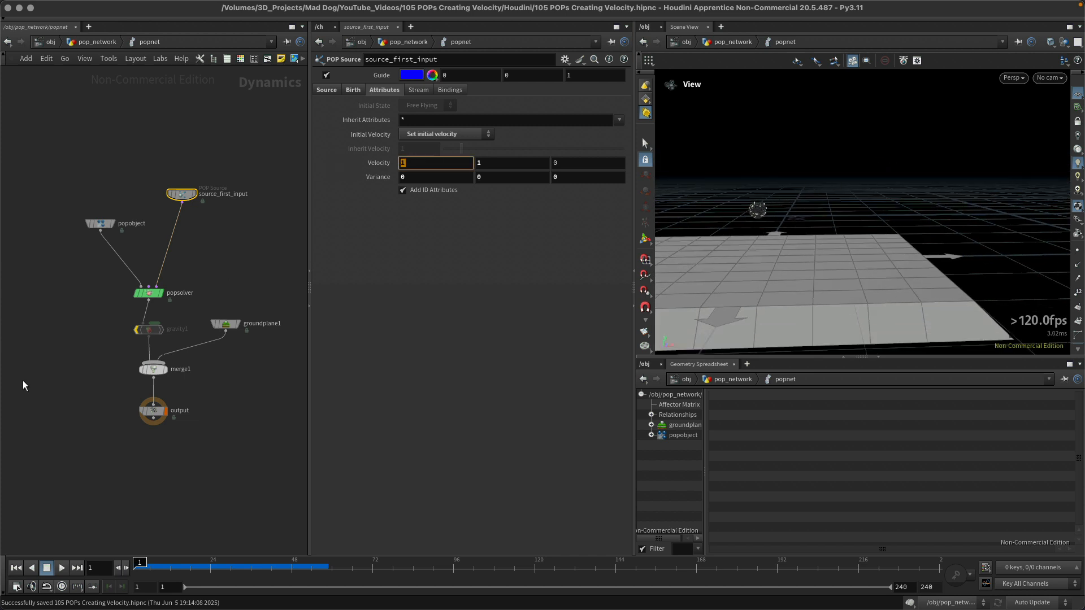
key("Return")
key("Up")
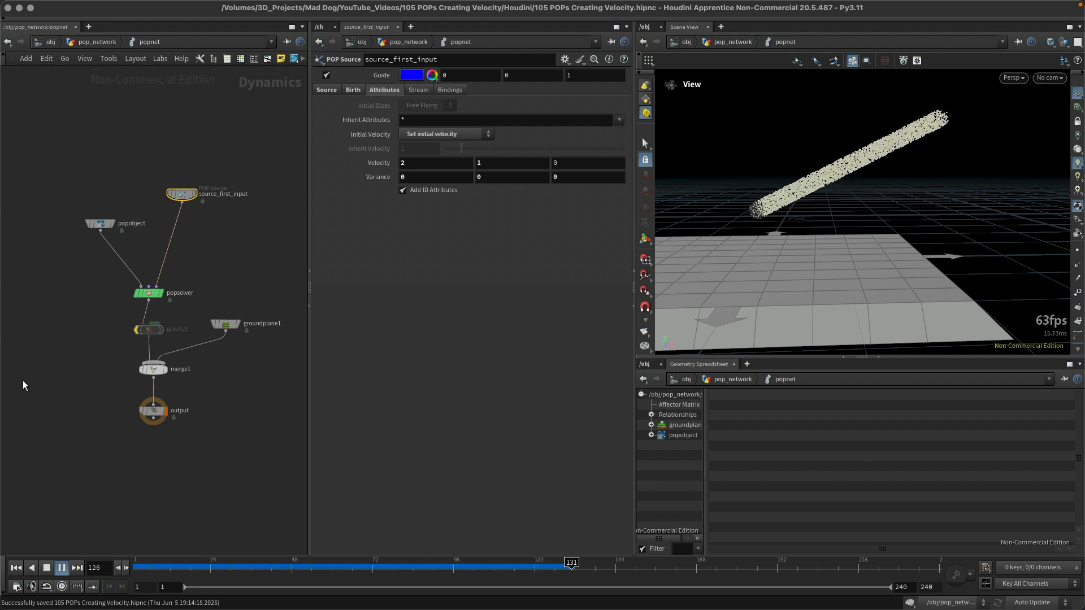
key("ctrl+Up")
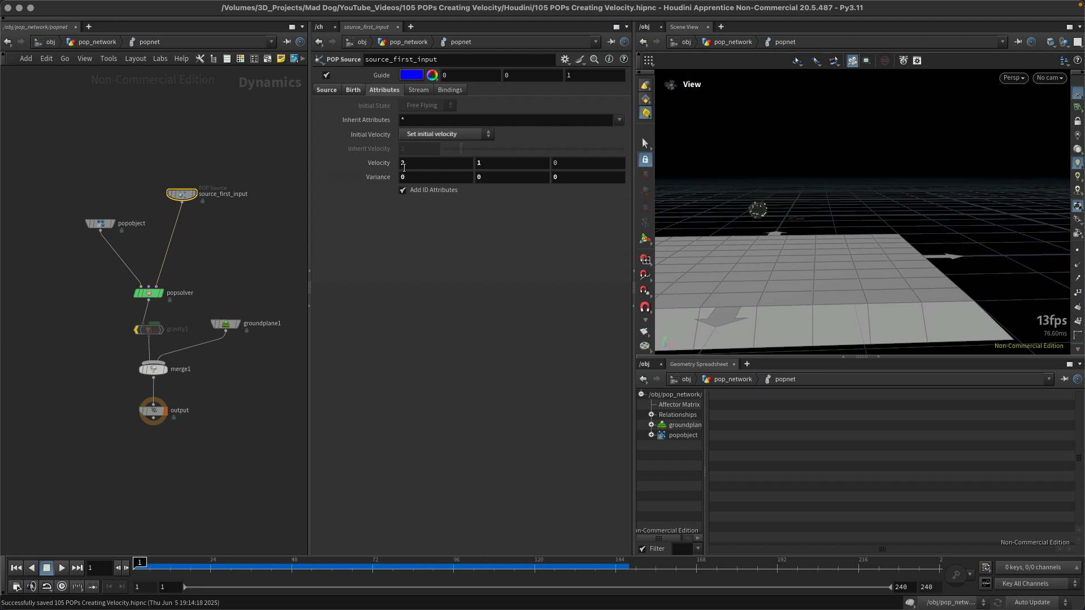
Step: Set the X velocity to 1 and the Y velocity to 0.5, play the simulation, and return to frame 1
double_click(404, 164)
type("1")
key("Tab")
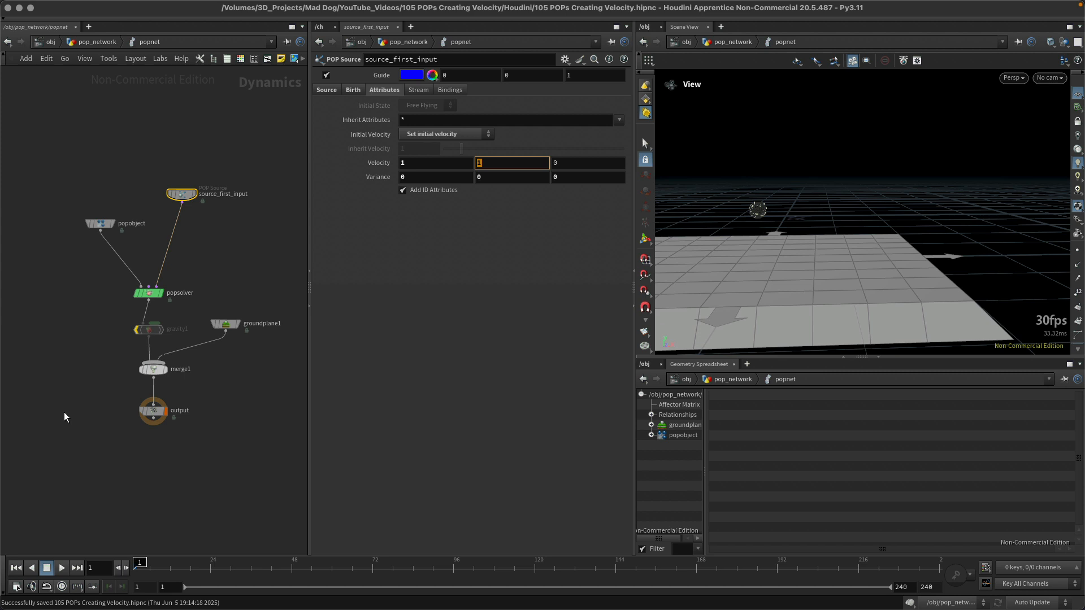
key("Up")
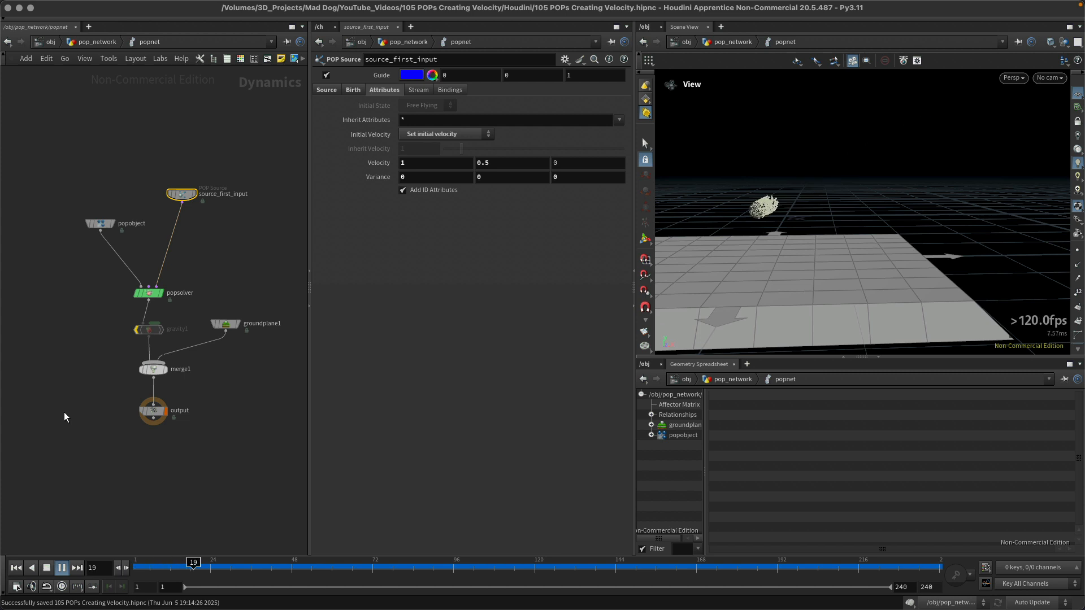
key("ctrl+Up")
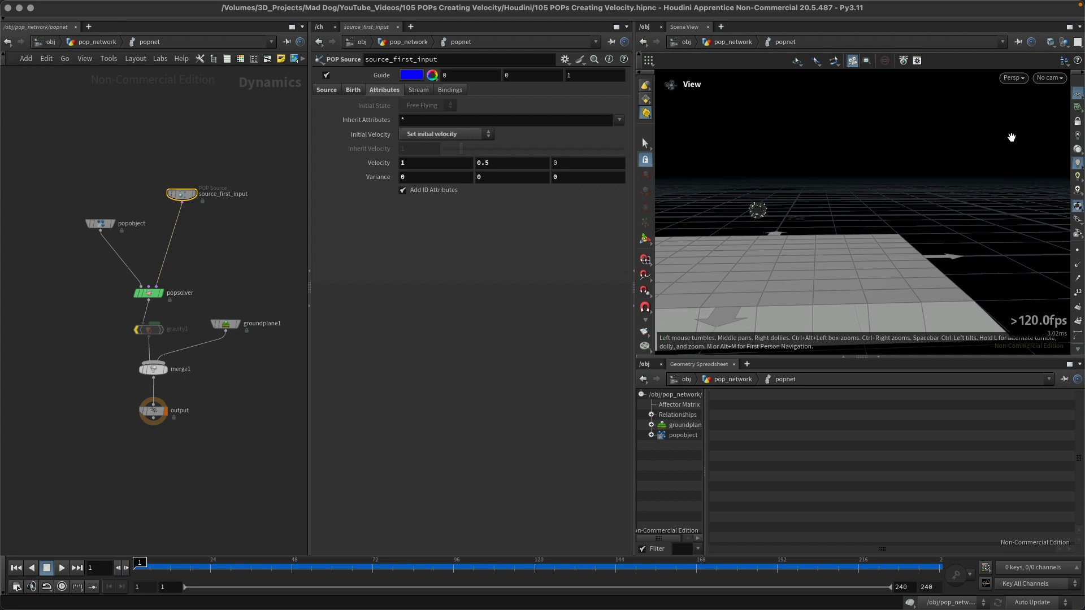
Step: Re-enable the bypassed gravity node, save the scene, play the particles falling onto the ground plane, and return to frame 1
left_click_drag(822, 164, 763, 242)
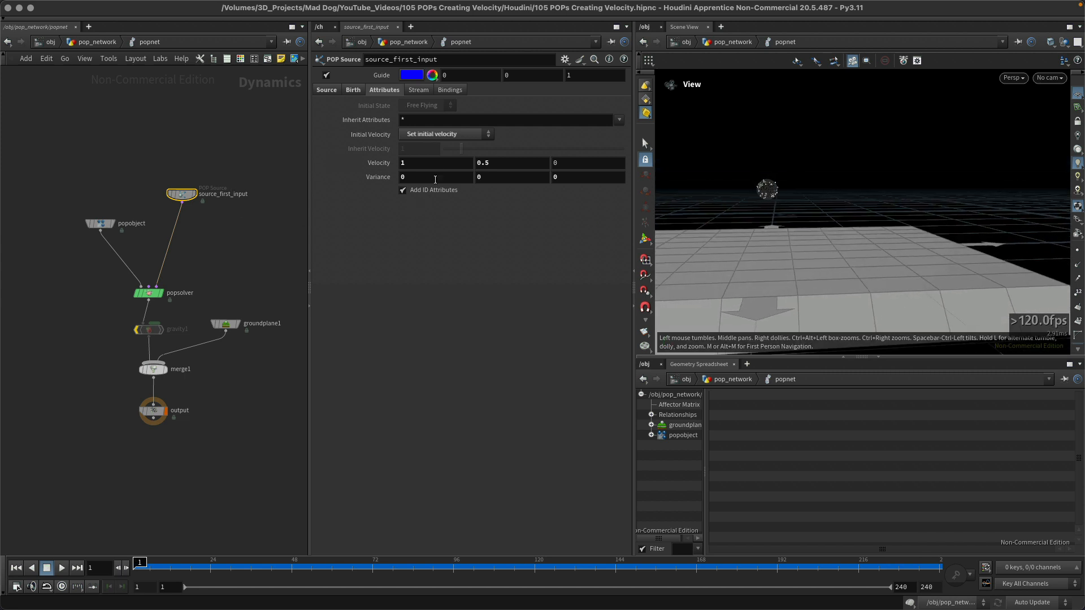
left_click_drag(121, 317, 185, 336)
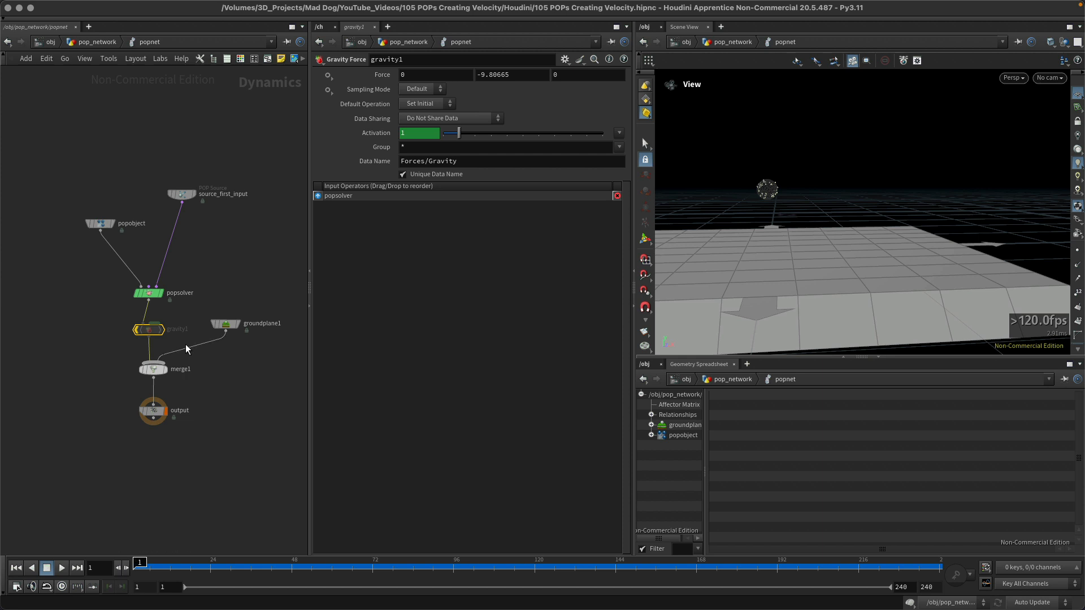
key("b")
key("super+s")
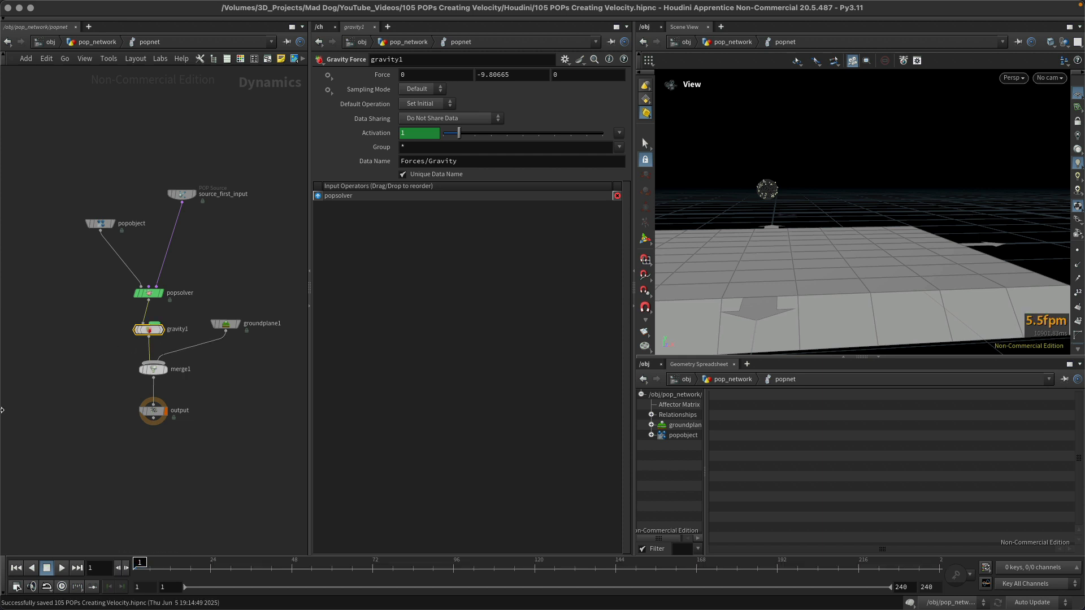
key("Up")
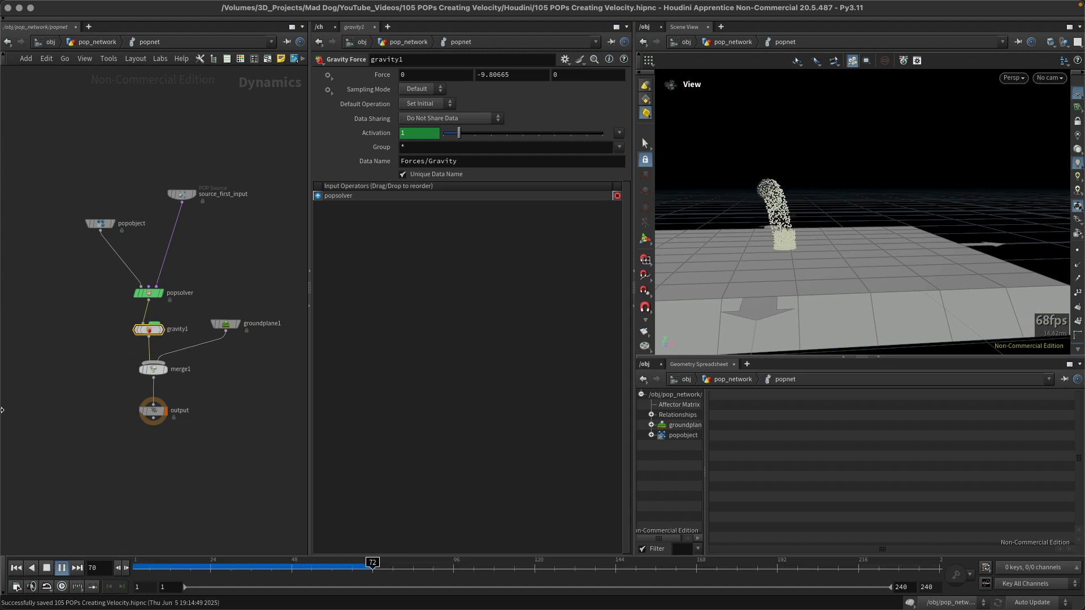
right_click_drag(736, 207, 805, 190)
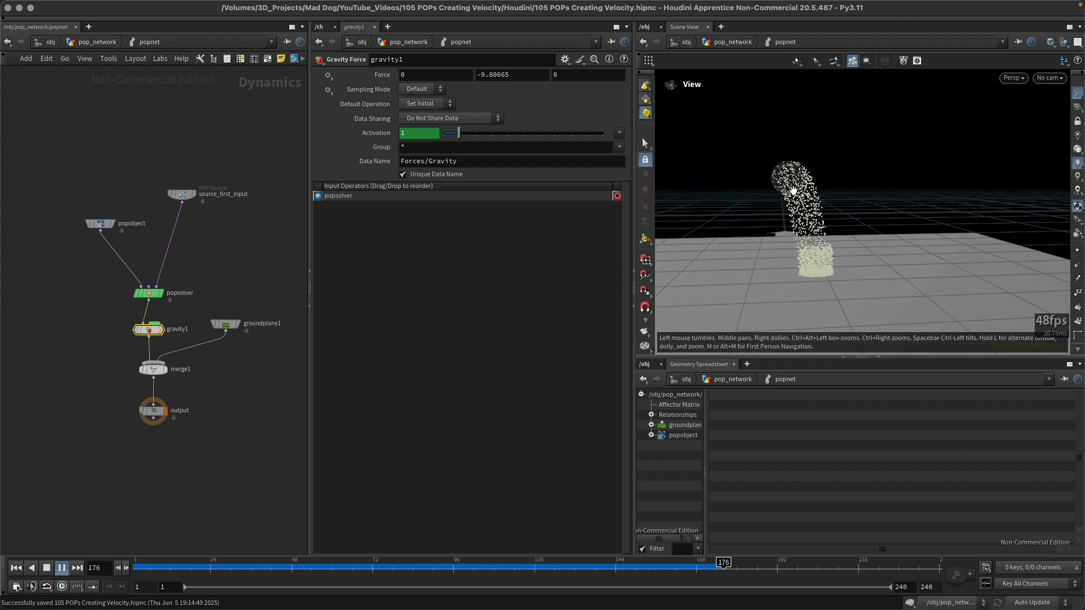
middle_click_drag(852, 182, 807, 184)
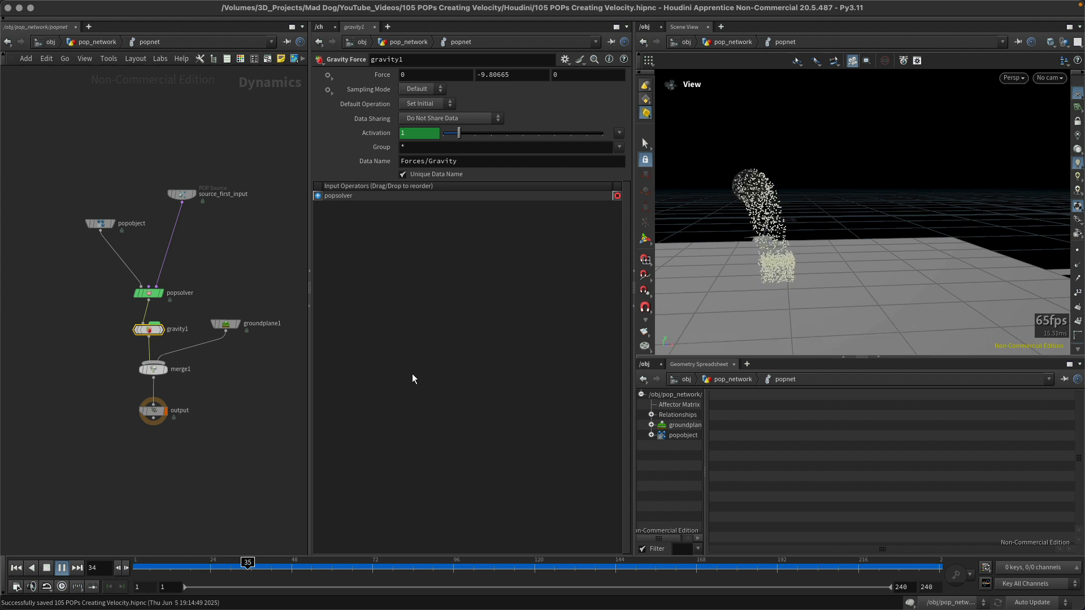
key("ctrl+Up")
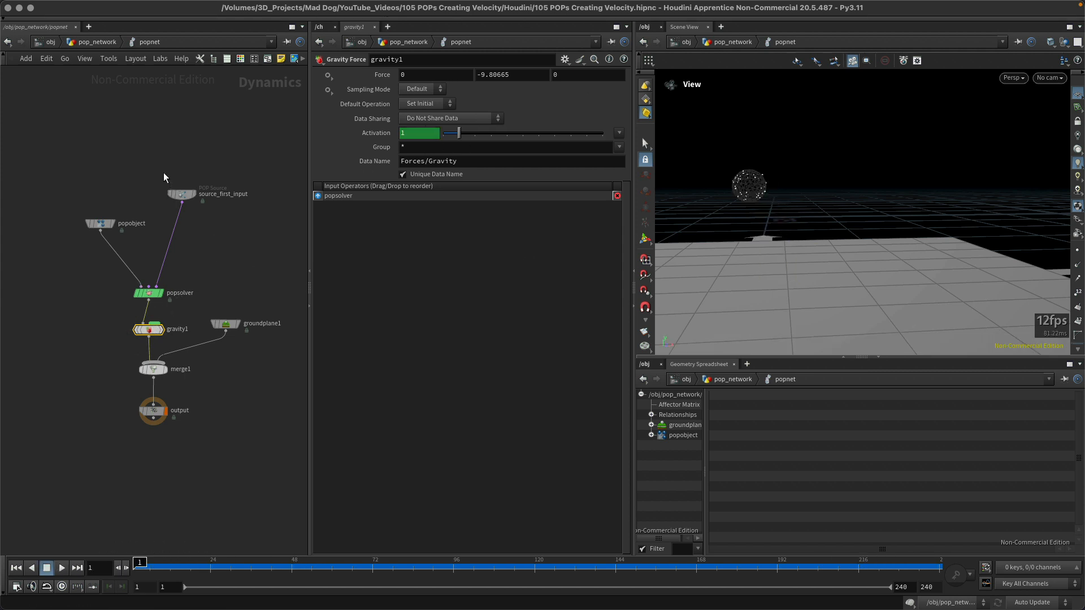
Step: Set the POP Source's X velocity to 4 and Y velocity to 2, save the scene, and play the simulation
left_click(182, 194)
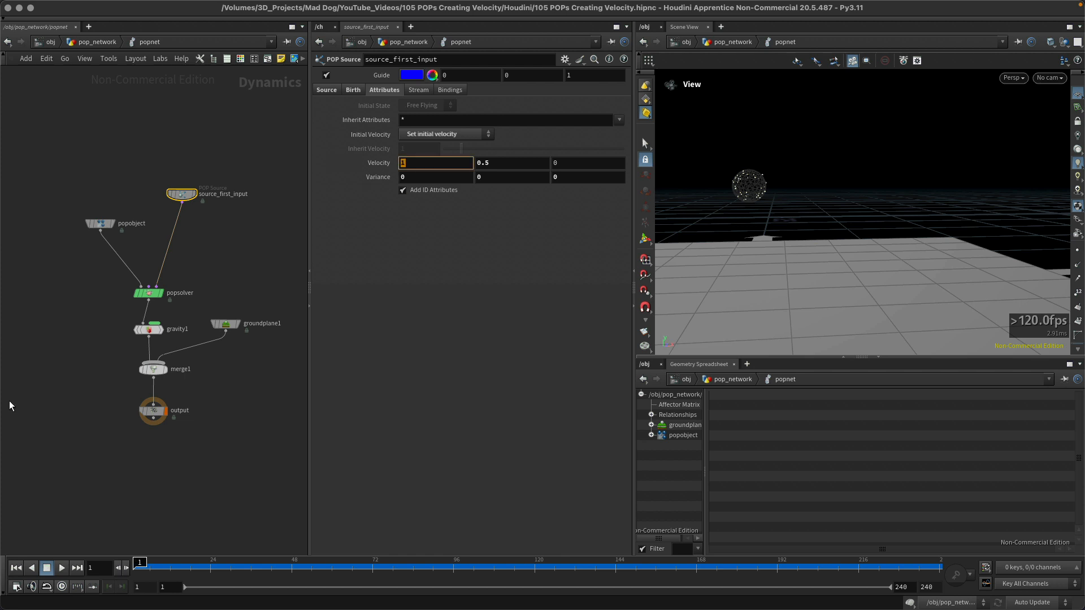
key("Tab")
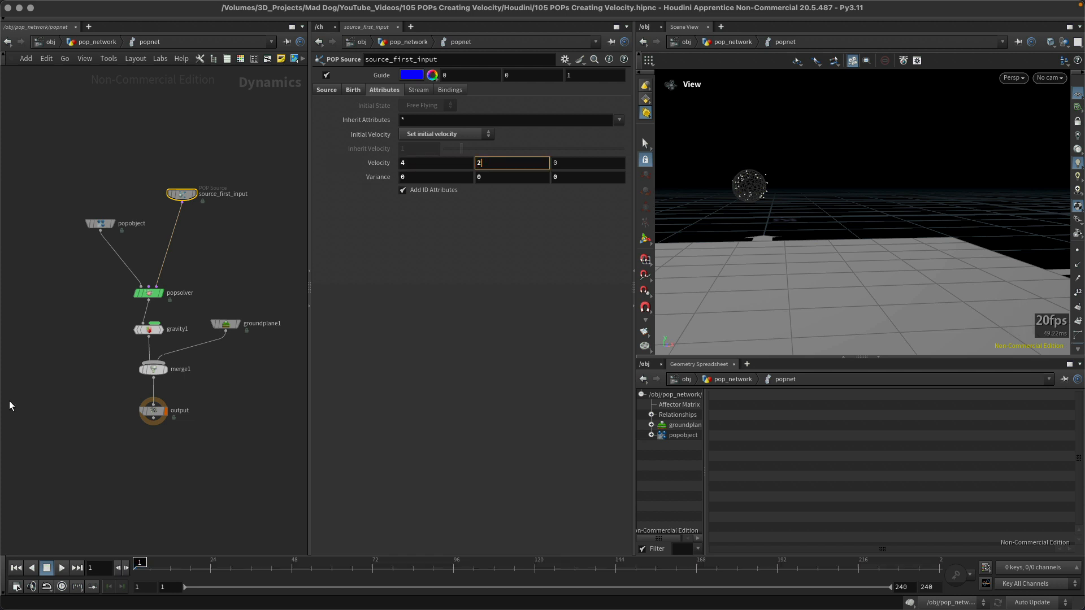
key("super+s")
key("Up")
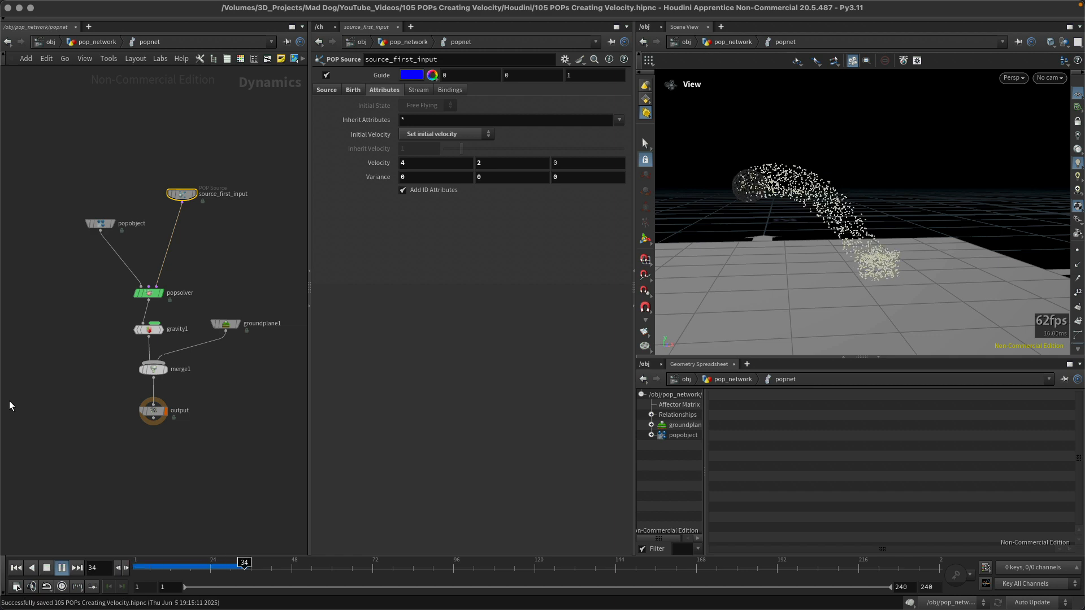
Step: Set the X velocity to 8 while the simulation plays and view the longer arc
left_click(402, 164)
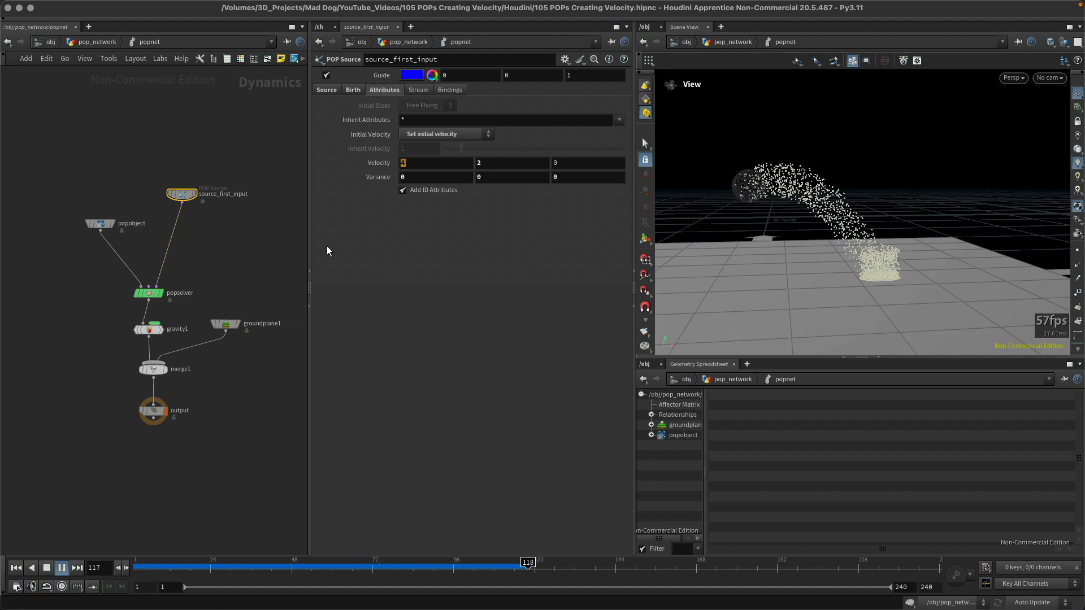
type("8")
key("Return")
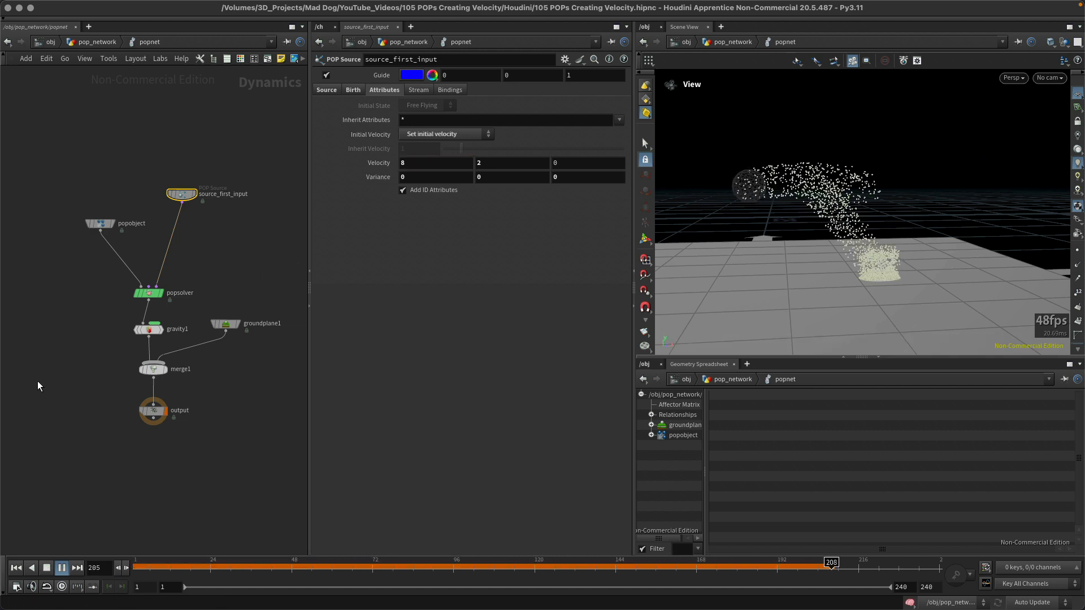
left_click_drag(886, 129, 847, 179)
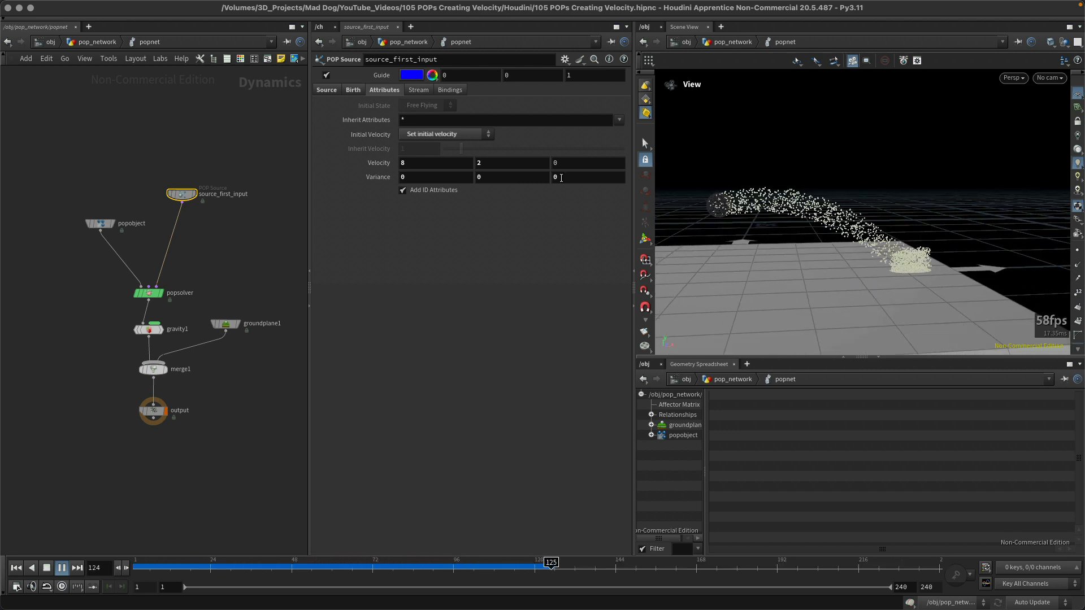
Step: Turn on real-time playback and view the particle arc from several angles
left_click(62, 587)
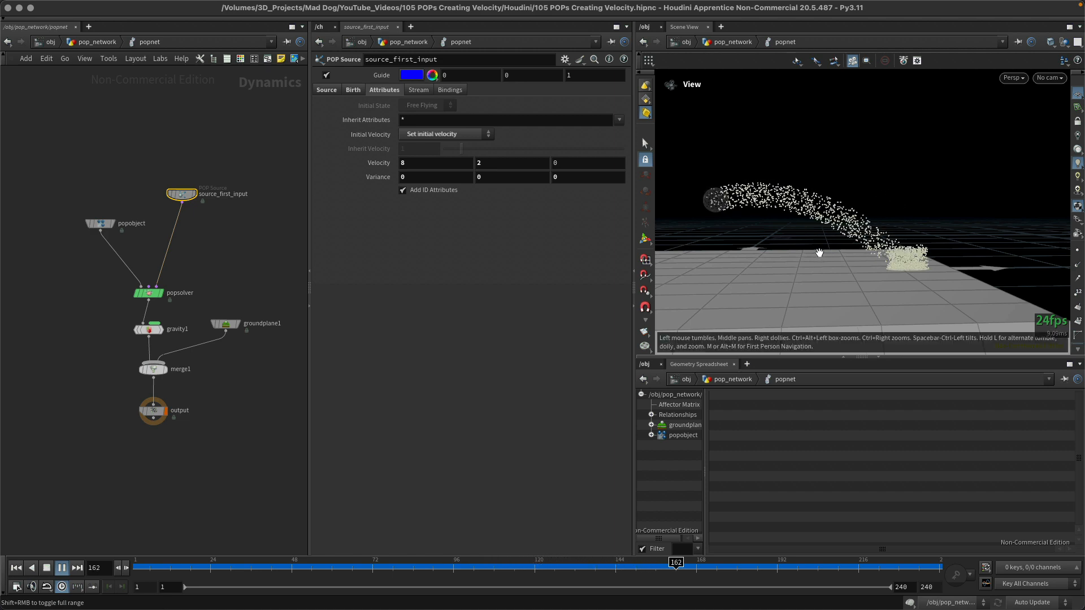
left_click_drag(856, 245, 804, 273)
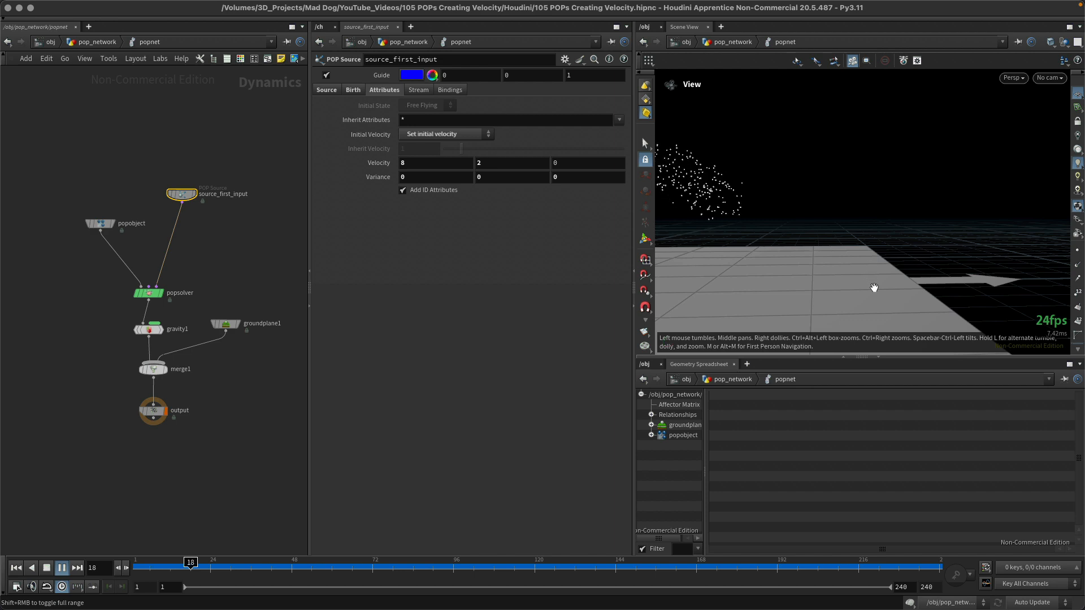
left_click_drag(932, 269, 757, 265)
middle_click_drag(757, 265, 786, 276)
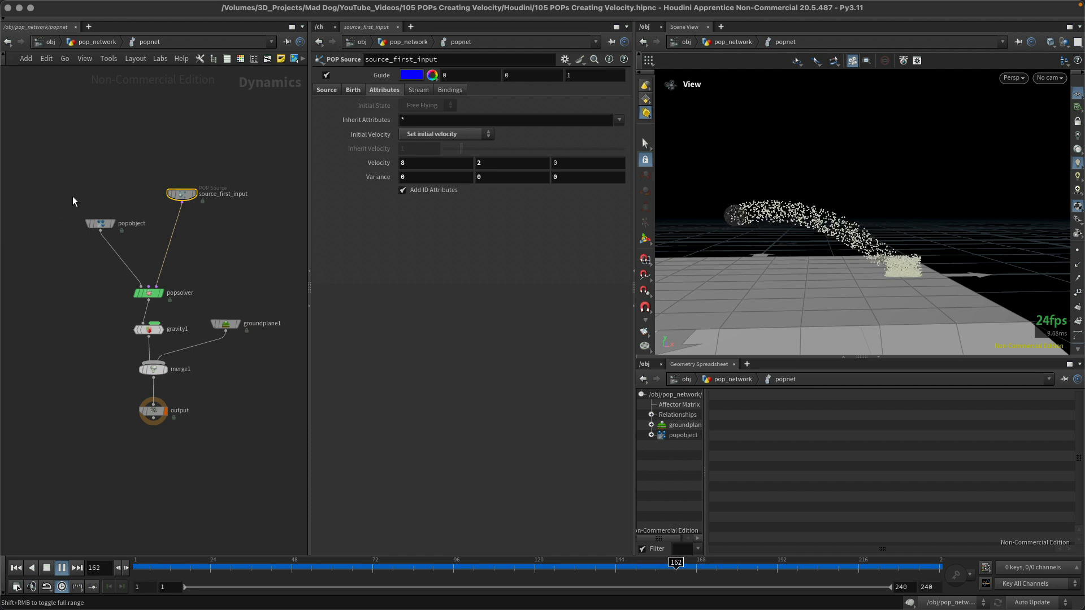
Step: Set the POP Object's physical Bounce to 0, replay the simulation from frame 1, and return to the start
left_click_drag(72, 195, 121, 240)
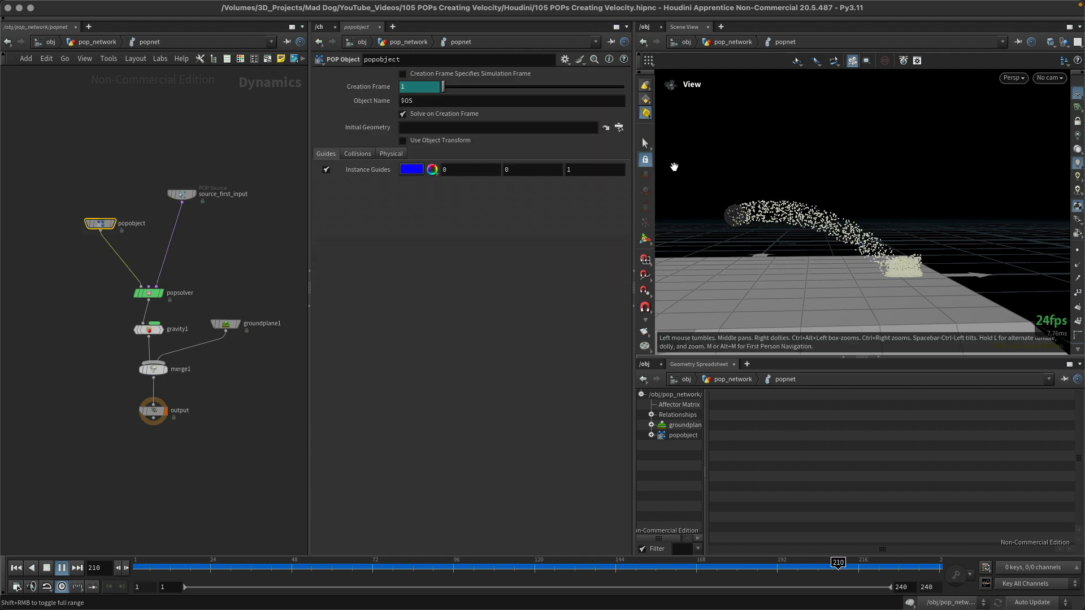
left_click(394, 152)
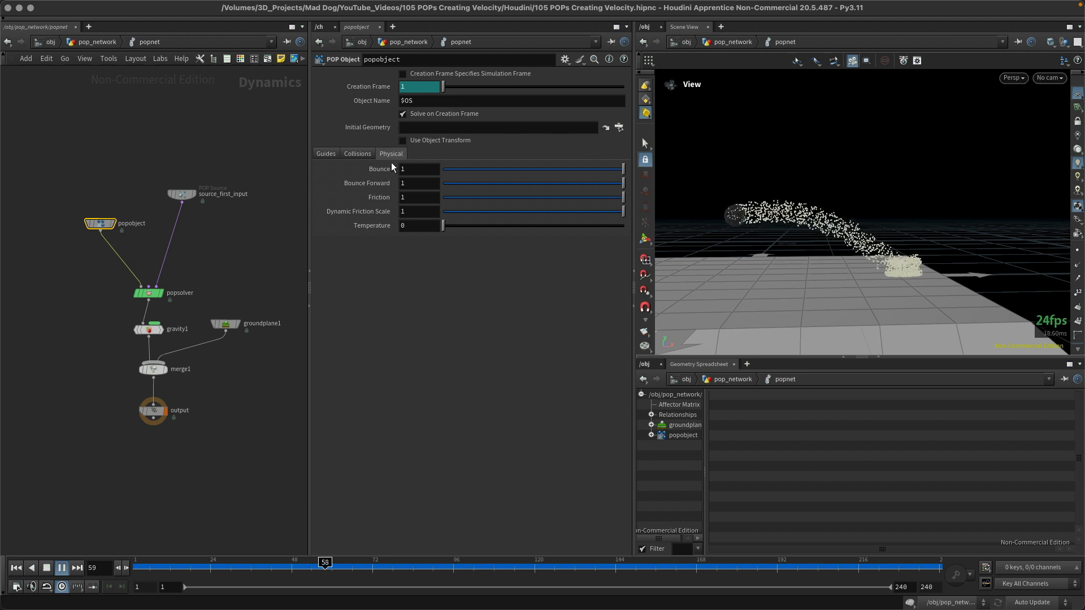
left_click(507, 169)
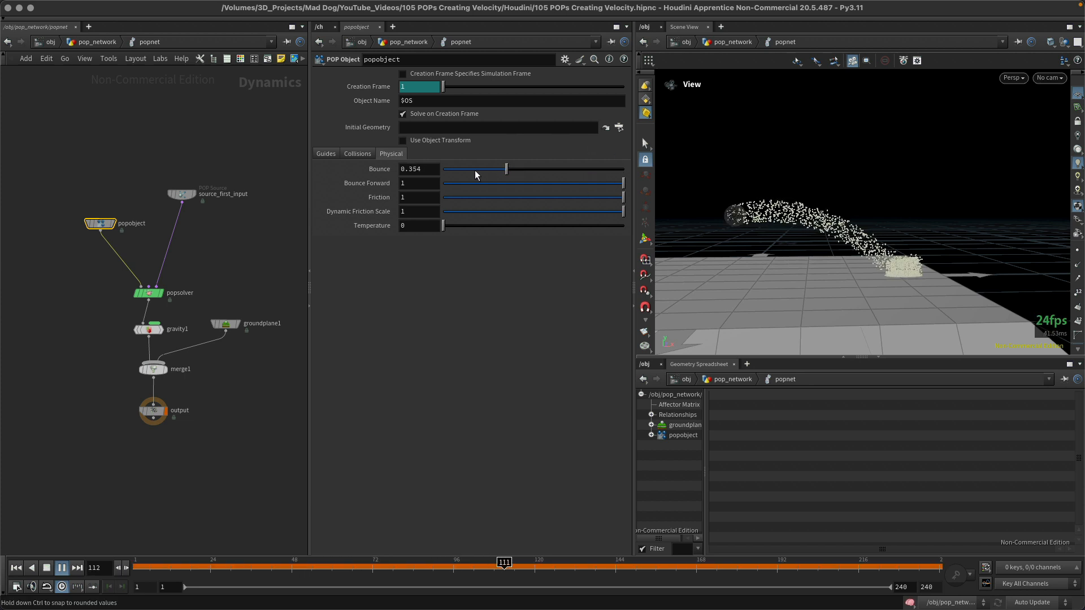
key("Up")
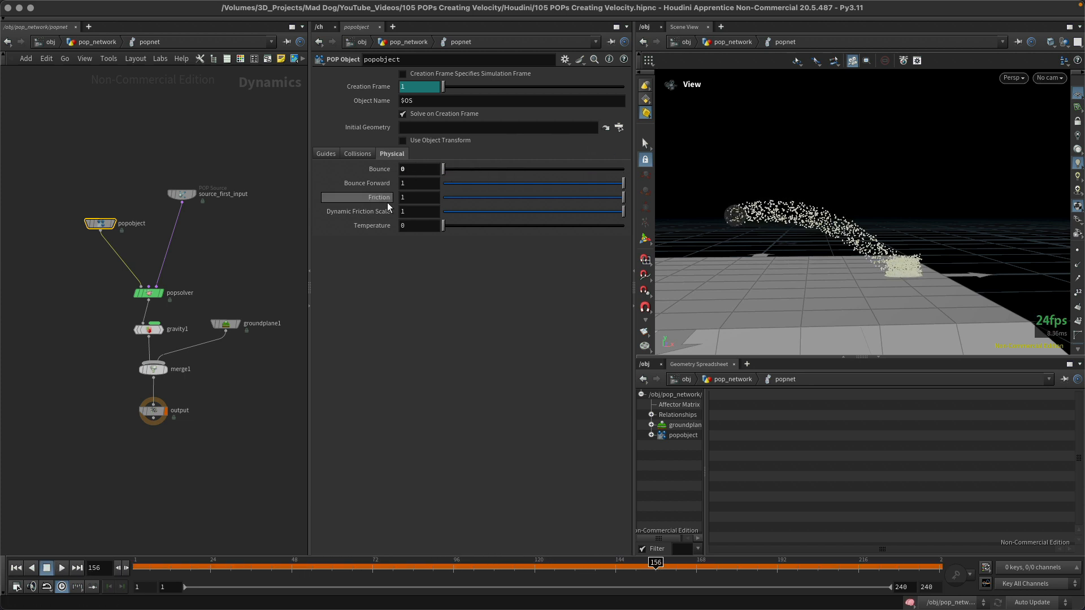
key("ctrl+Up")
key("Up")
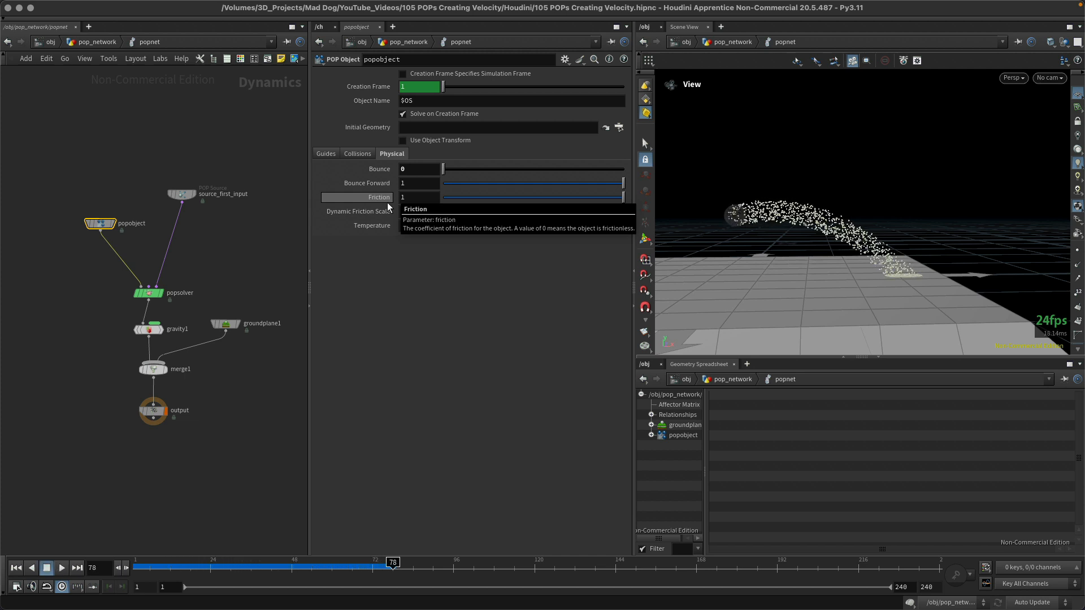
key("Up")
key("ctrl+Up")
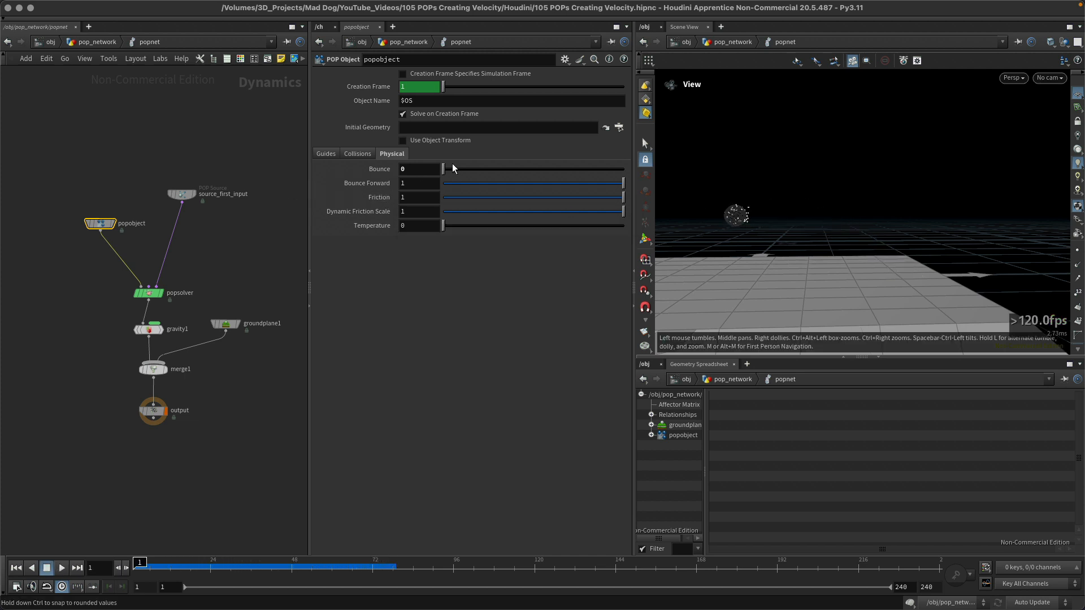
Step: Set the POP Object's Bounce back to 1
left_click_drag(446, 170, 534, 168)
left_click_drag(618, 169, 645, 172)
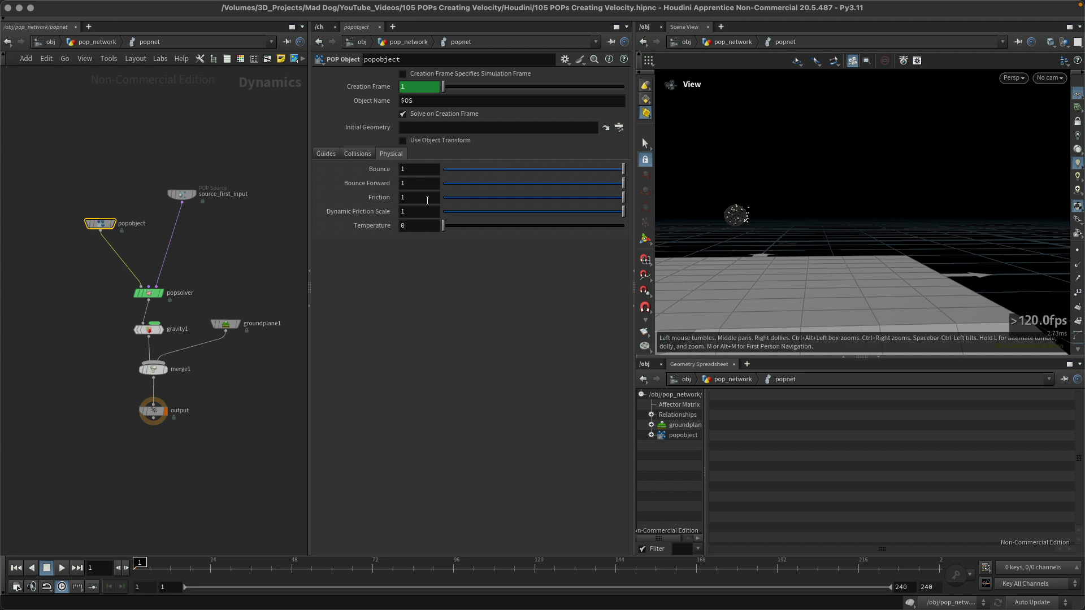
Step: Set the POP Object's physical Friction to 0, save the scene, and play the simulation before returning to frame 1
left_click_drag(624, 196, 617, 195)
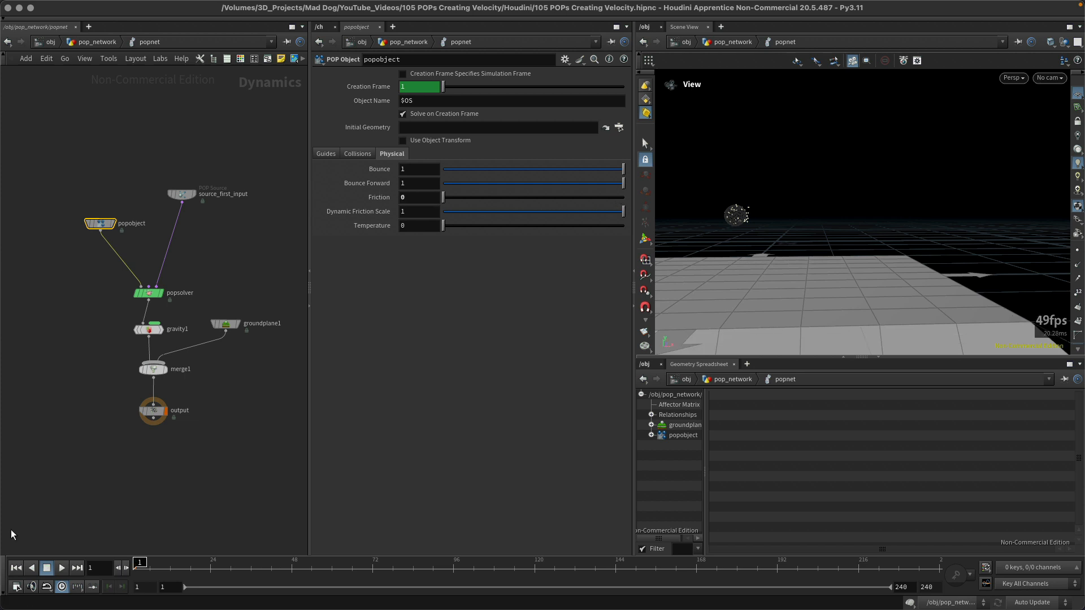
key("super+s")
key("Up")
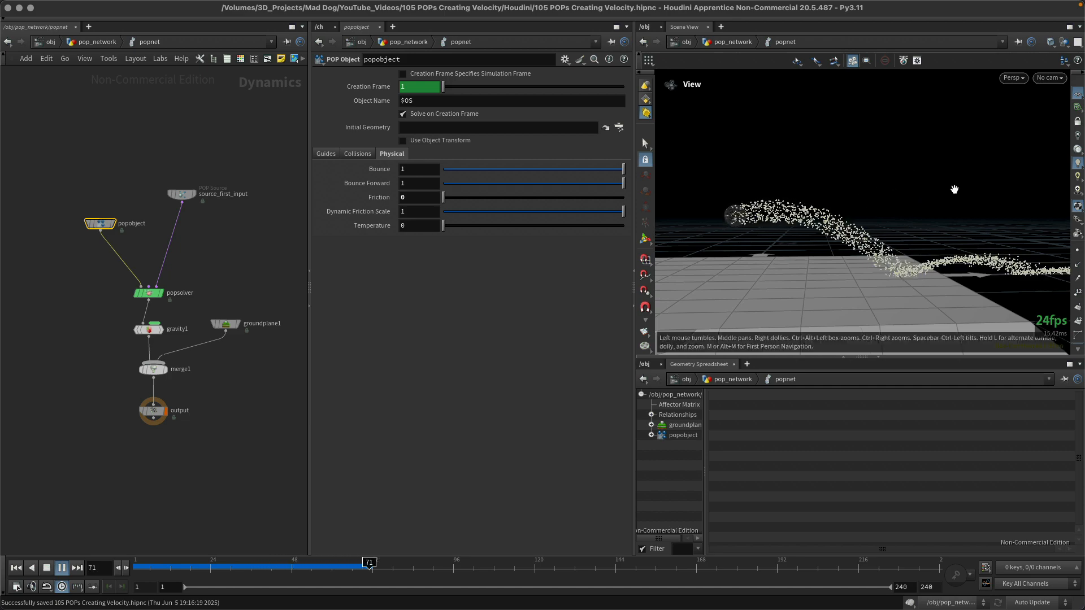
middle_click_drag(918, 186, 862, 186)
right_click_drag(922, 182, 949, 175)
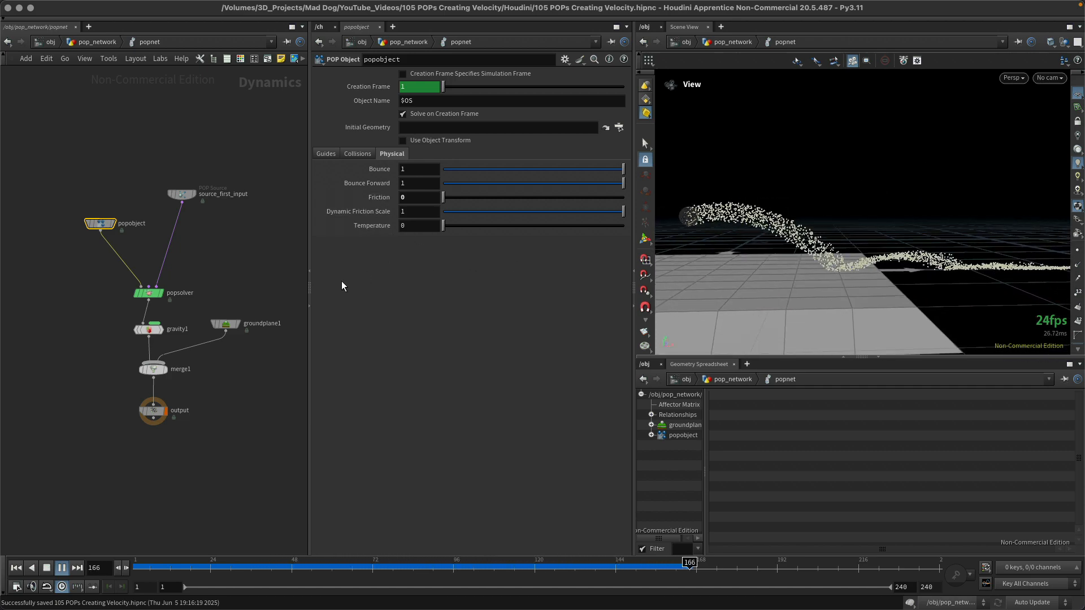
key("ctrl+Up")
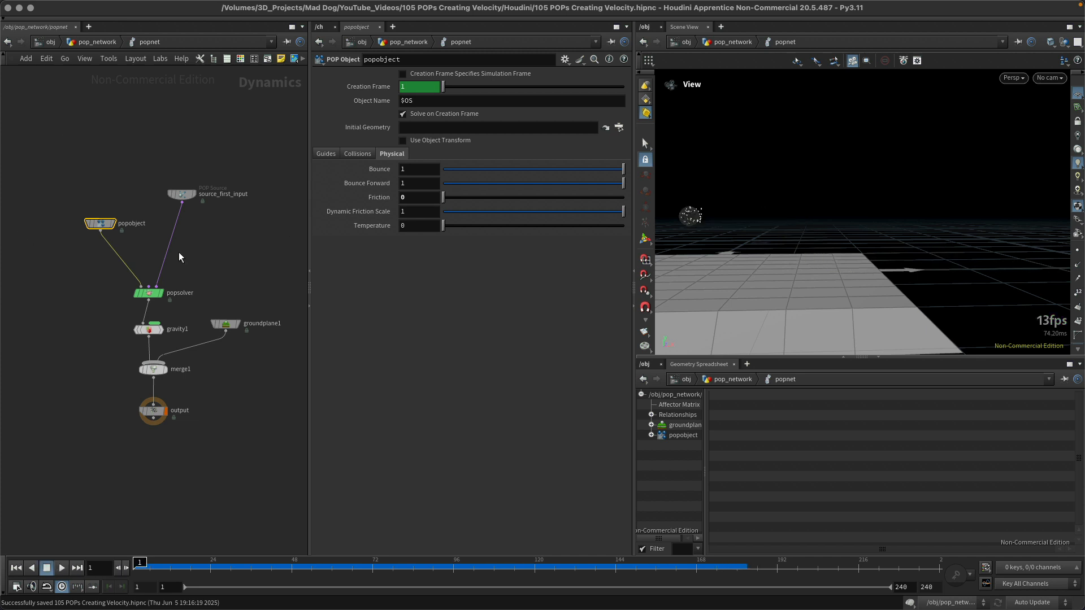
Step: Set the POP Source's Y velocity to 12 and save the scene
left_click(183, 194)
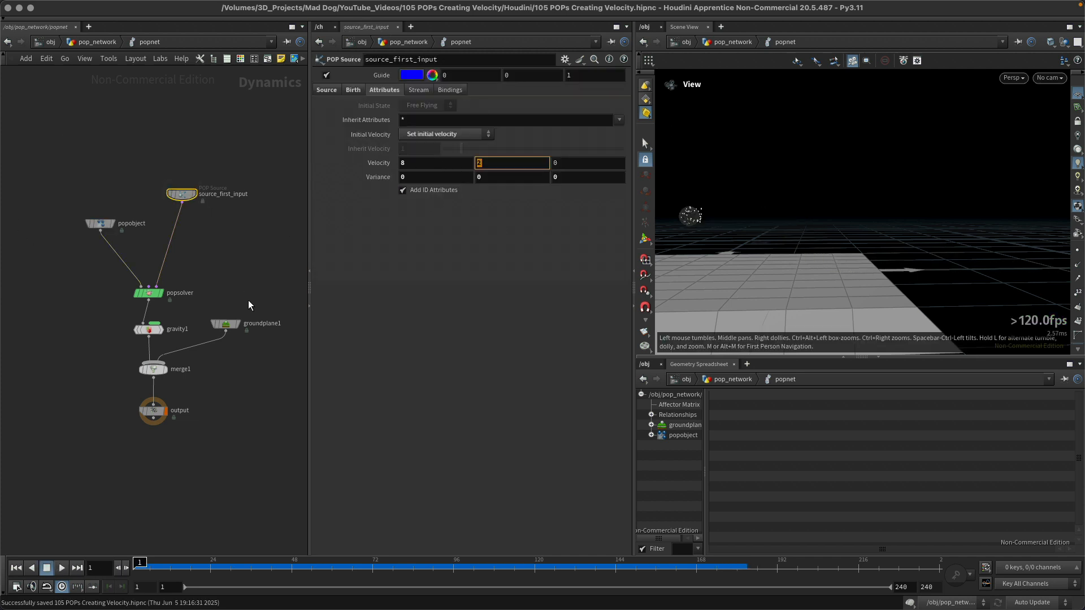
key("Return")
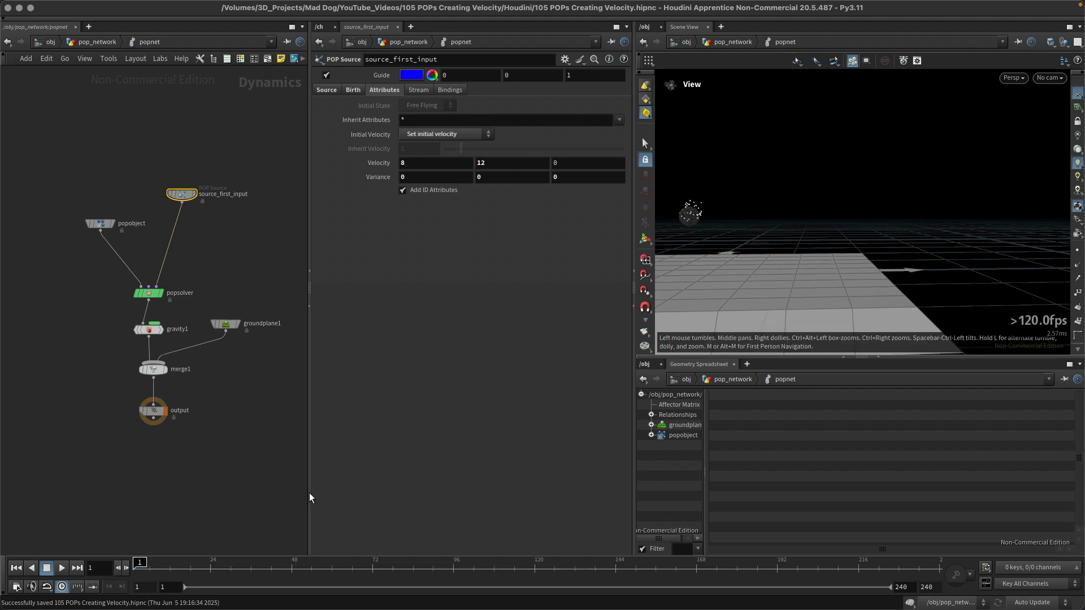
key("super+s")
Step: Play the simulation, frame the full particle arc and its ground bounces, and return to frame 1
key("Up")
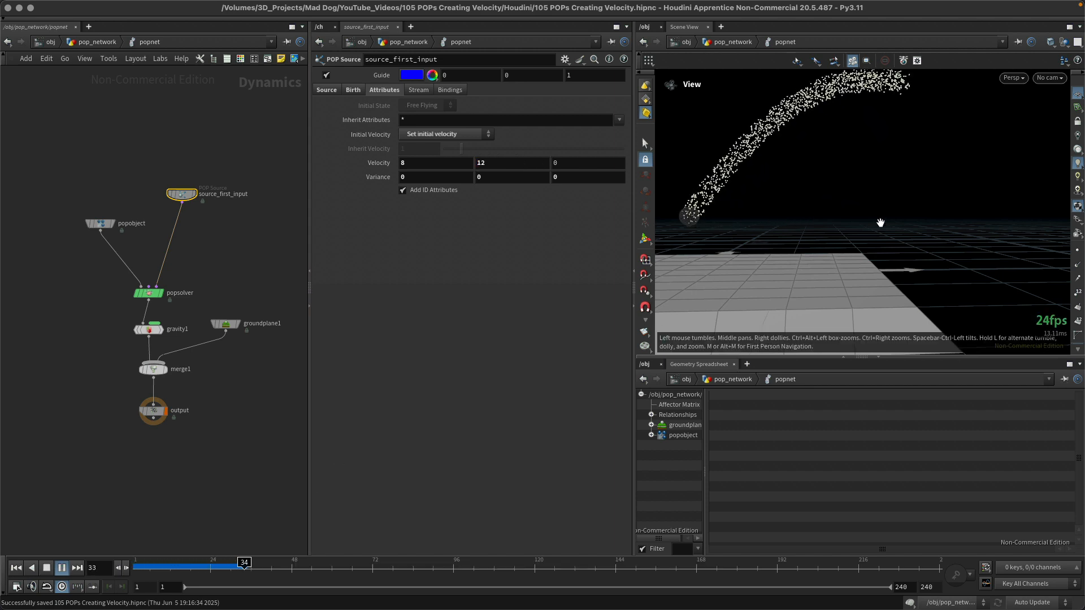
middle_click_drag(916, 272, 862, 285)
middle_click_drag(950, 226, 726, 232)
right_click_drag(869, 261, 737, 274)
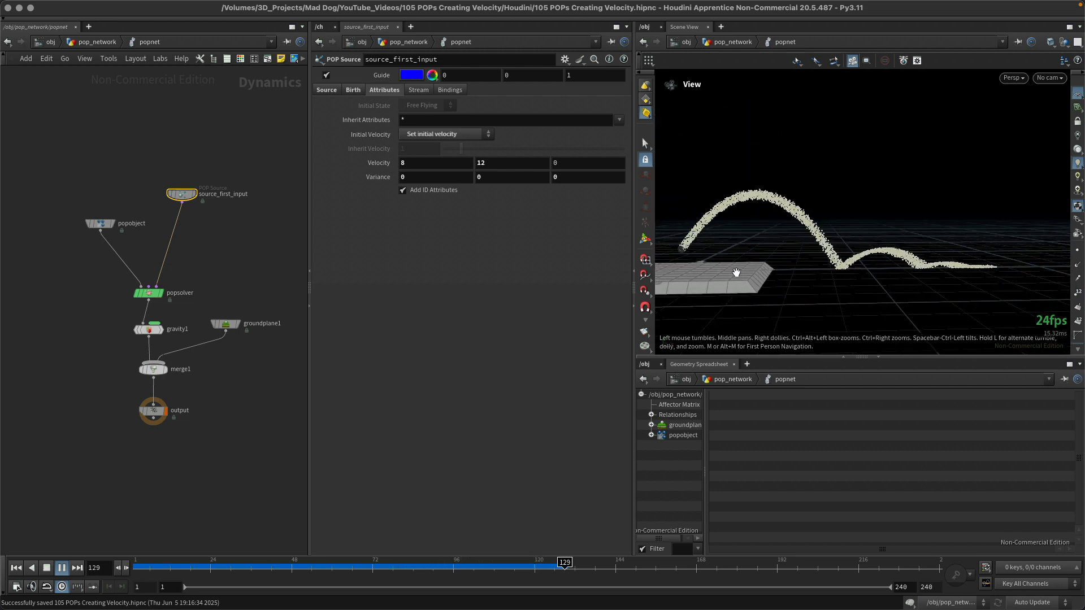
middle_click_drag(736, 273, 769, 275)
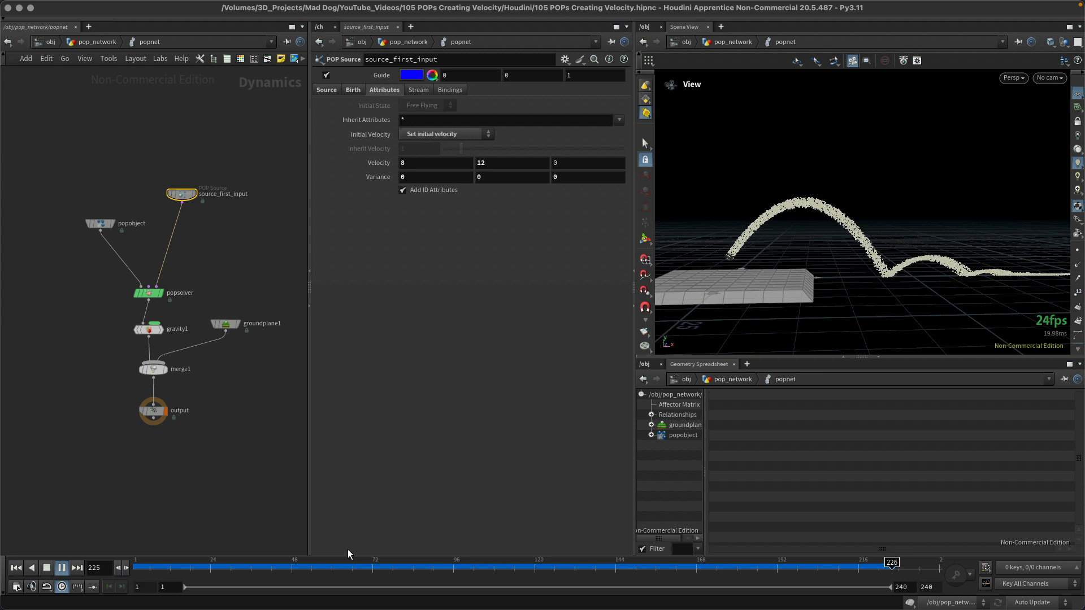
key("ctrl+Up")
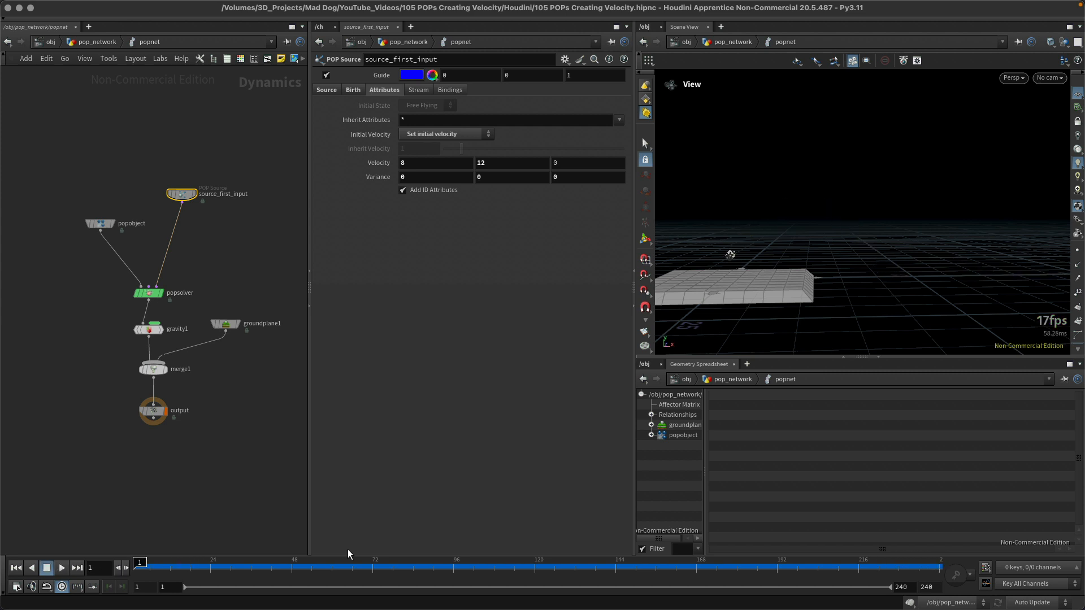
Step: Select the POP Object node to show its physical properties again
left_click_drag(46, 163, 131, 249)
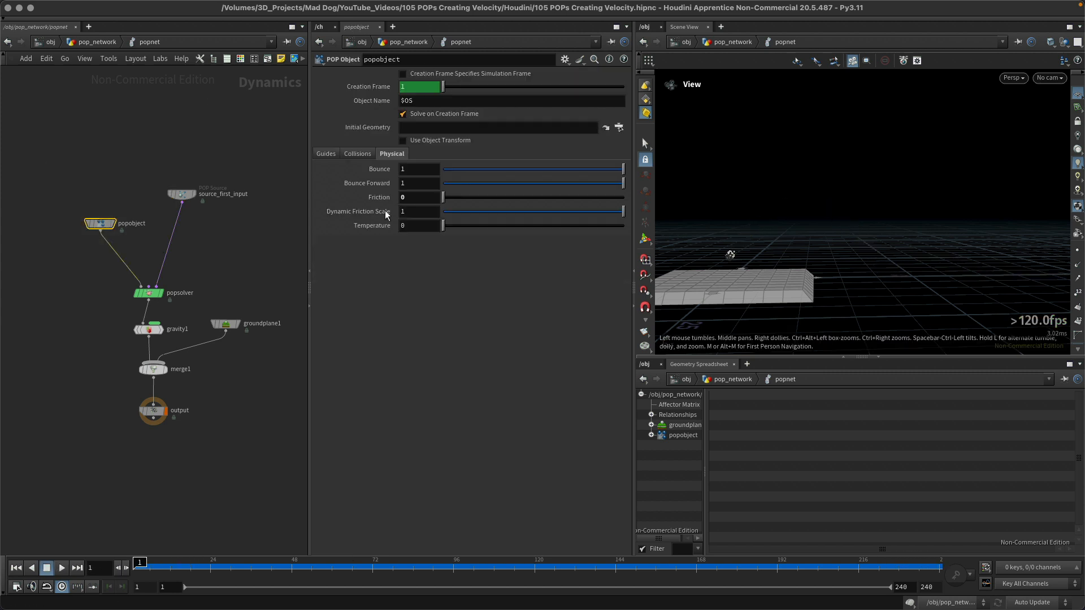